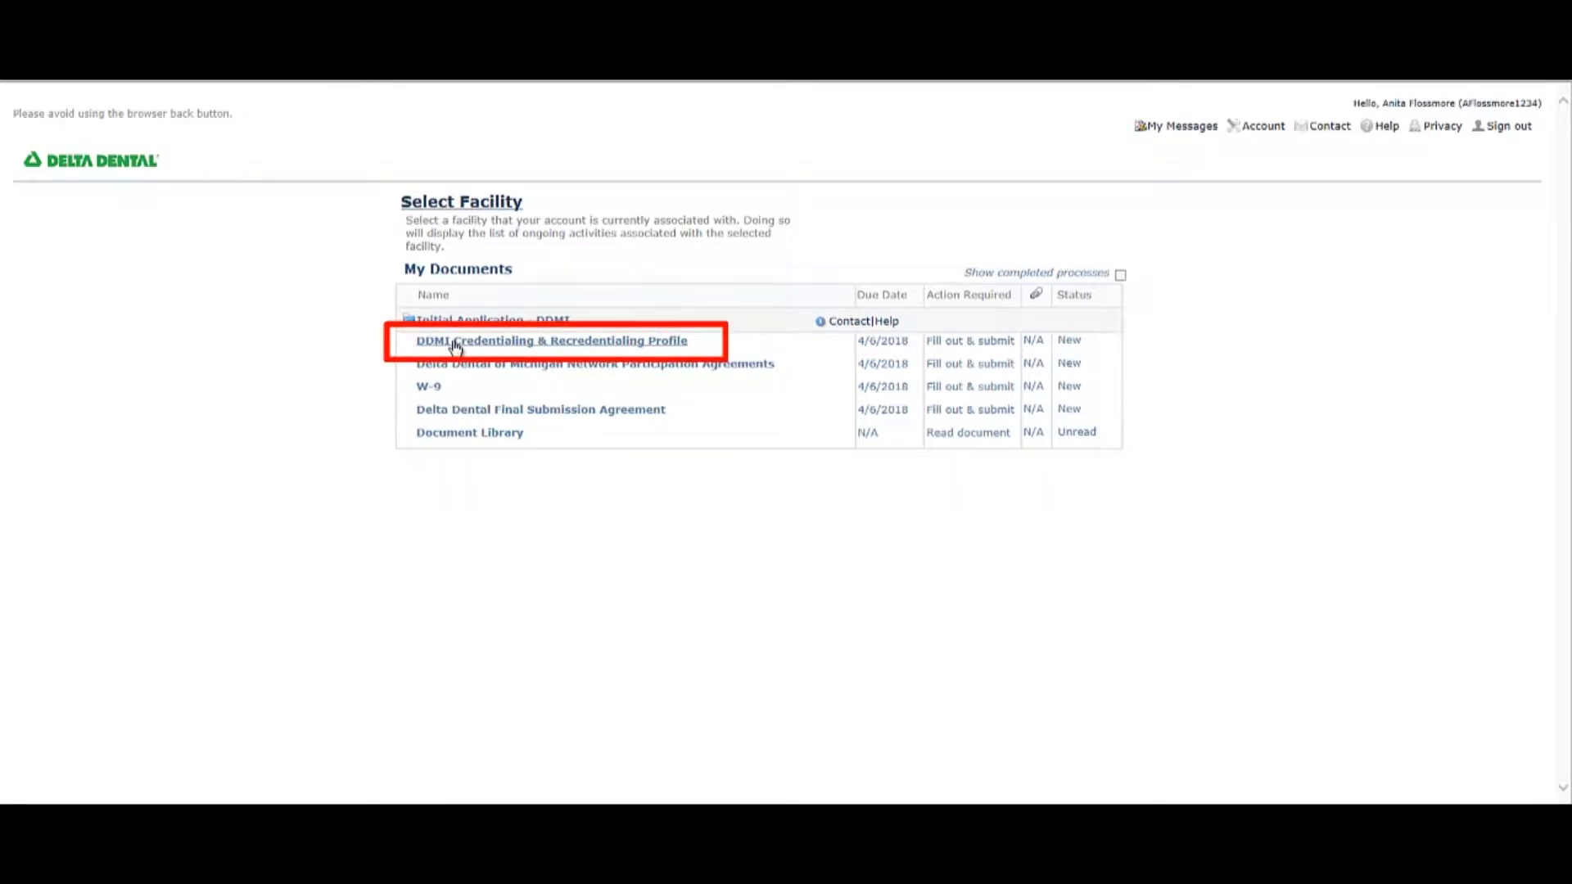
Open the DDMI Credentialing & Recredentialing Profile, fill in the date of birth and continue into the application.
click(455, 342)
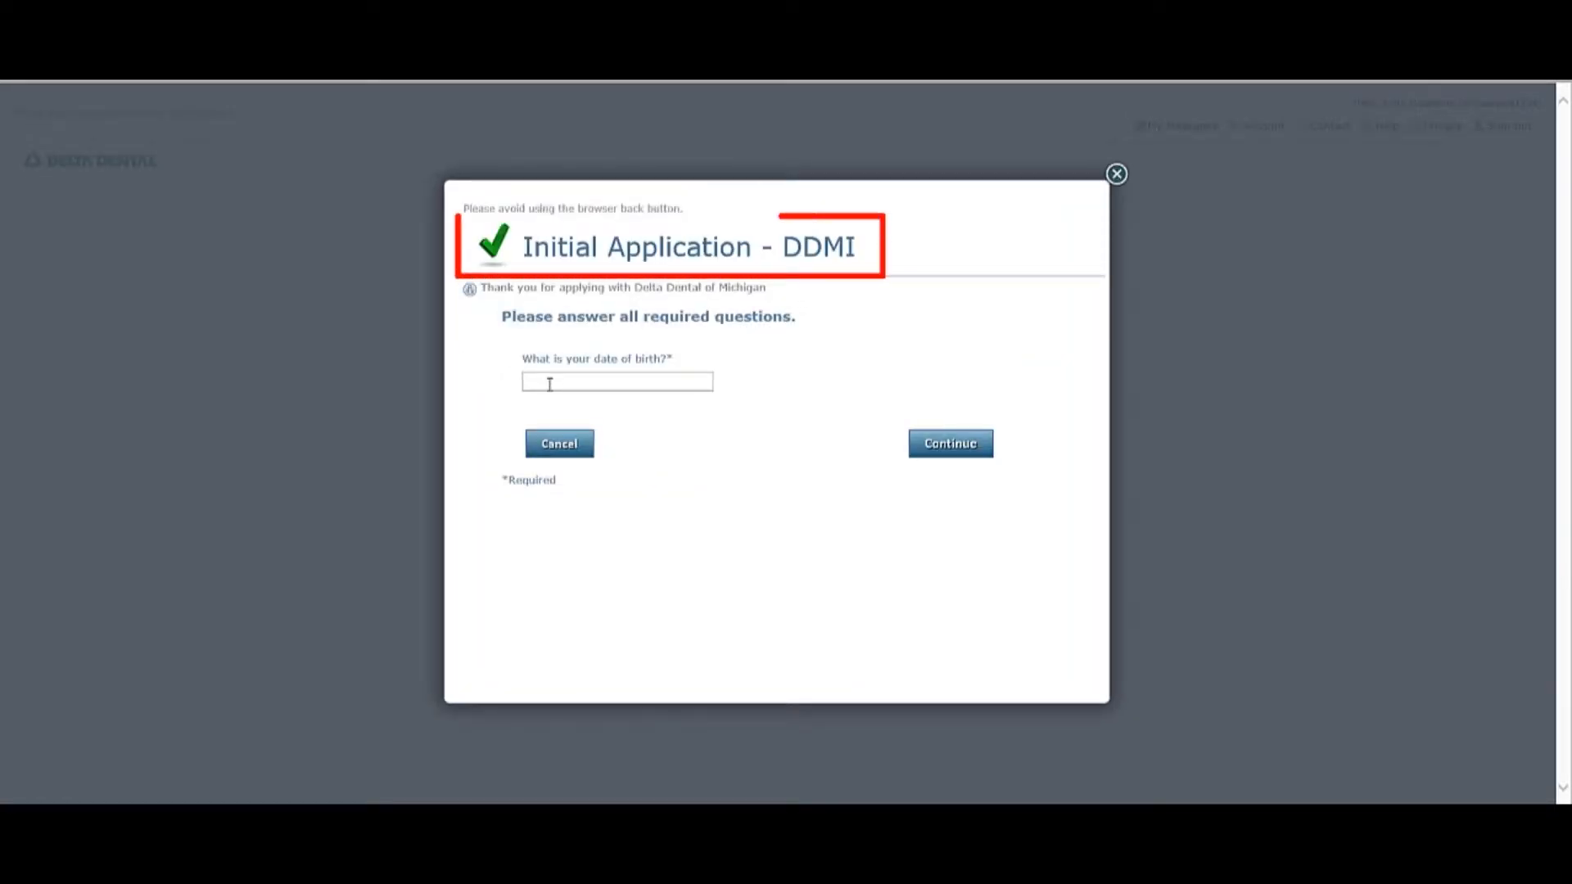
click(549, 383)
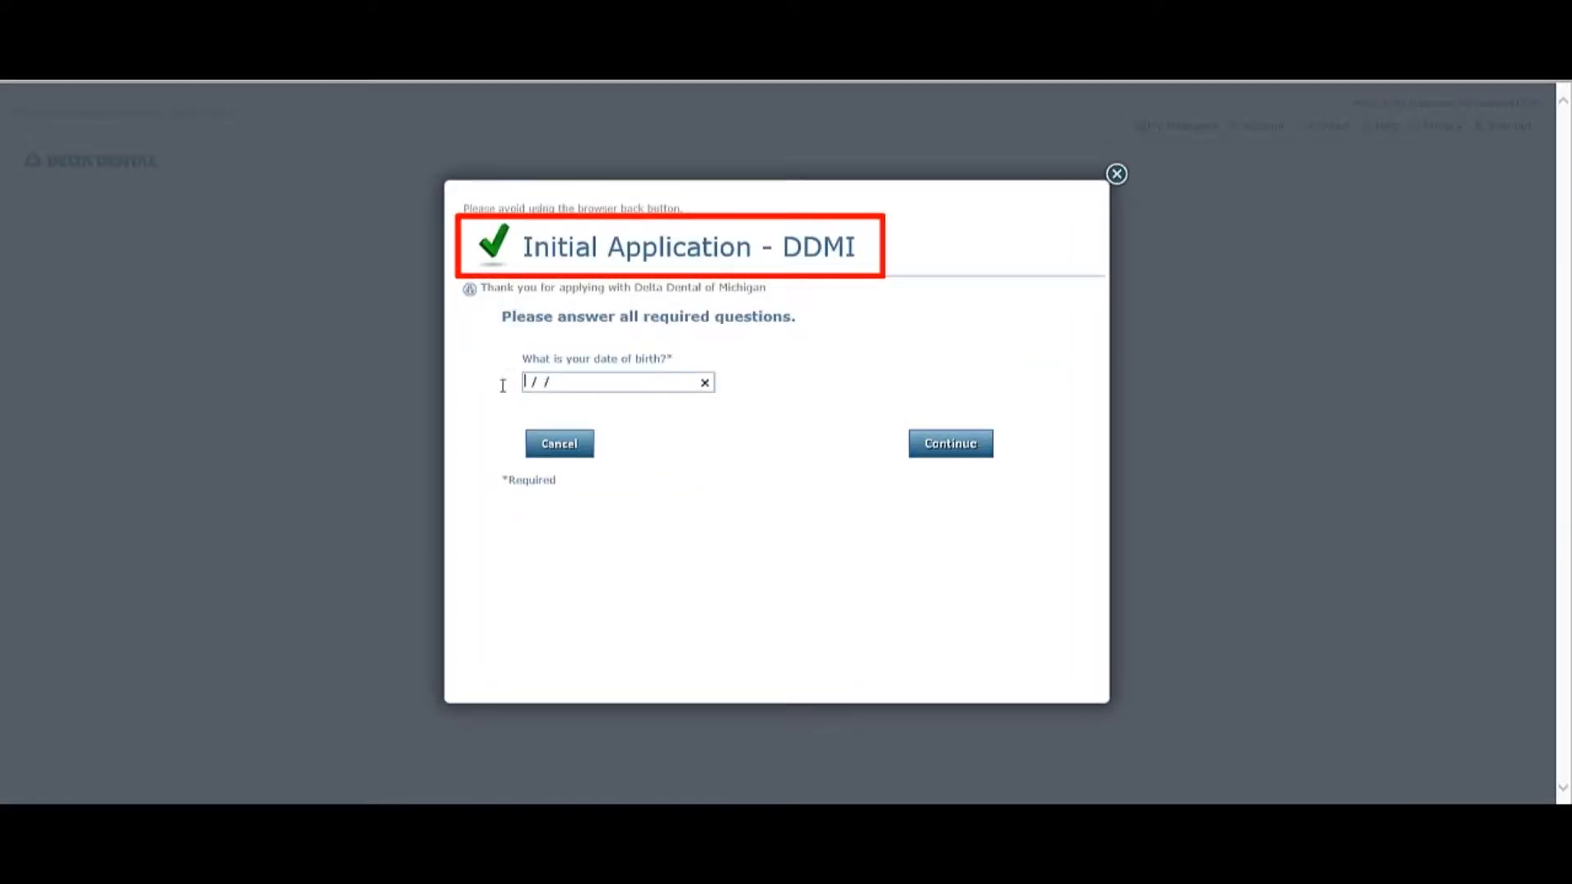
text(0101)
click(958, 444)
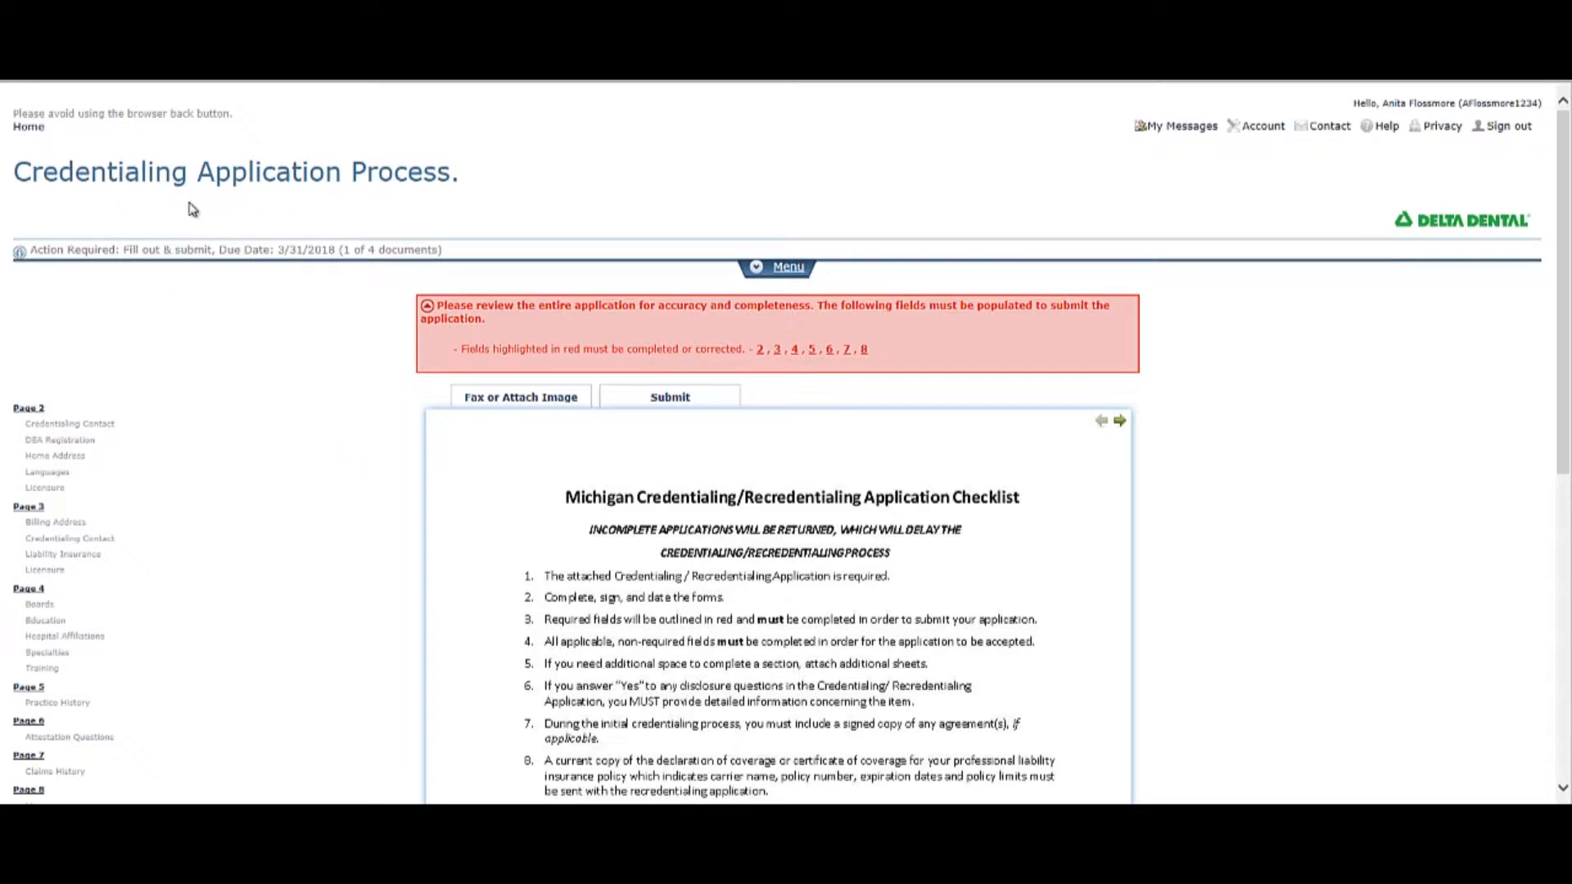
Review the document's messages and actions, and inspect the name and Social Security fields in the demographics on page 2.
click(752, 275)
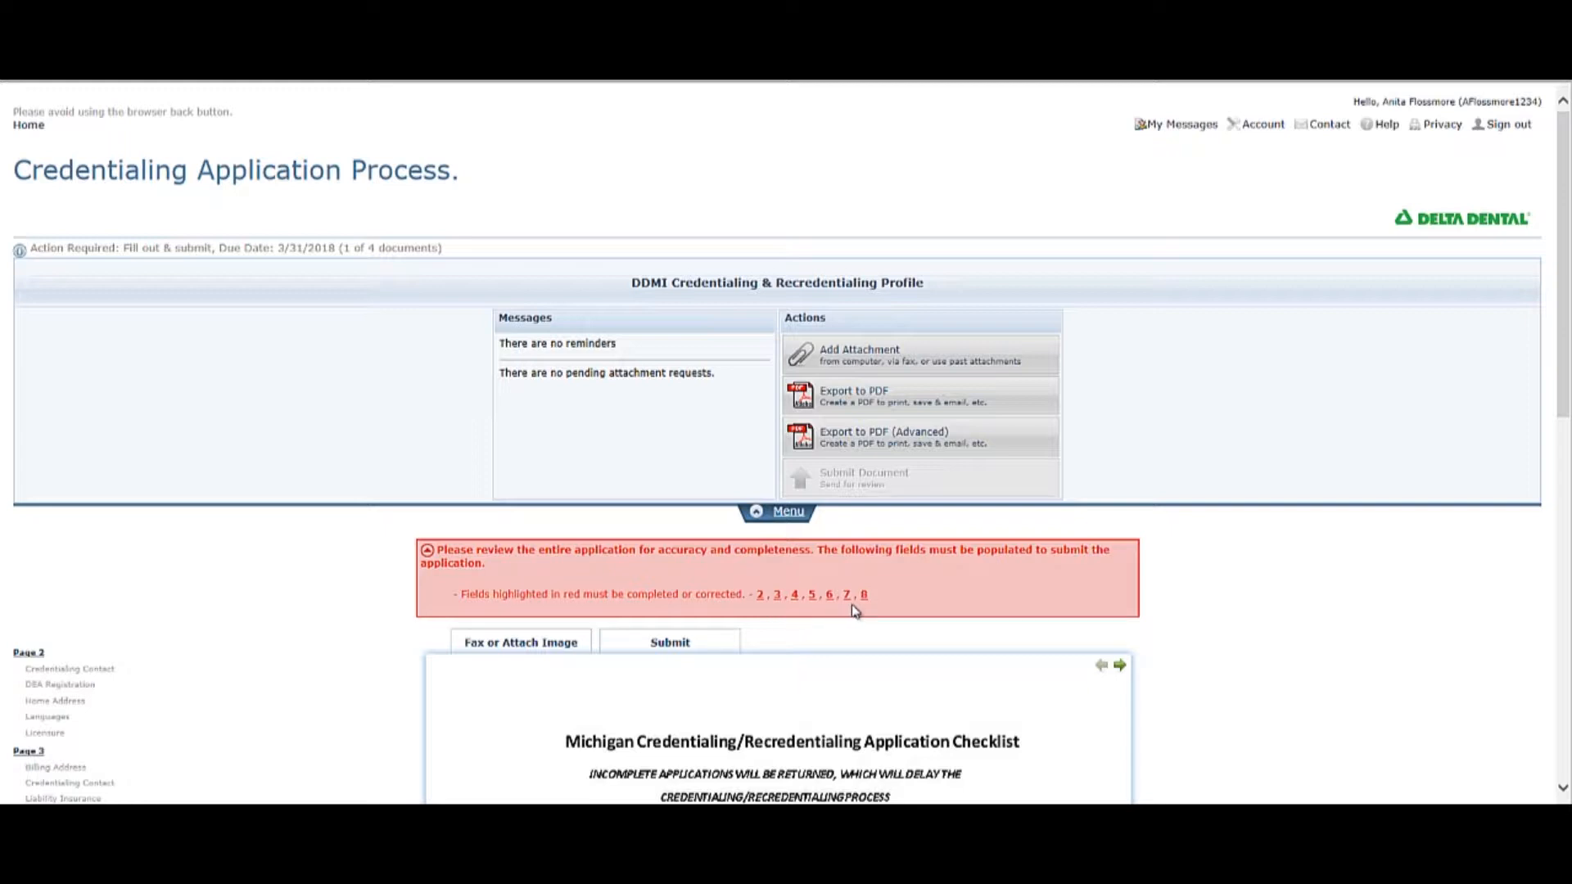
click(760, 596)
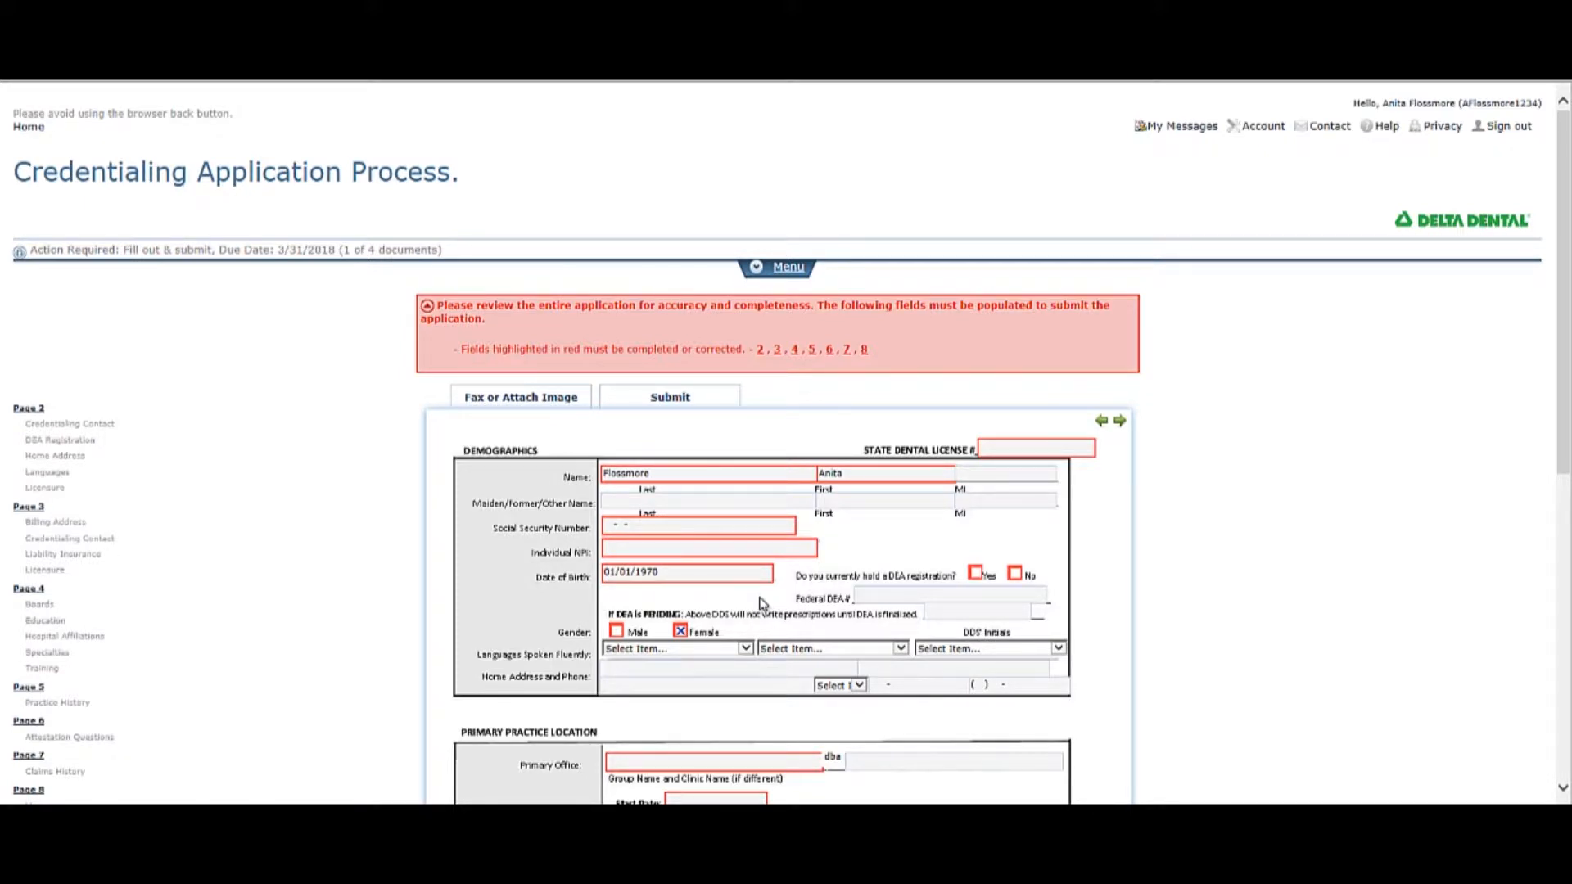
click(754, 475)
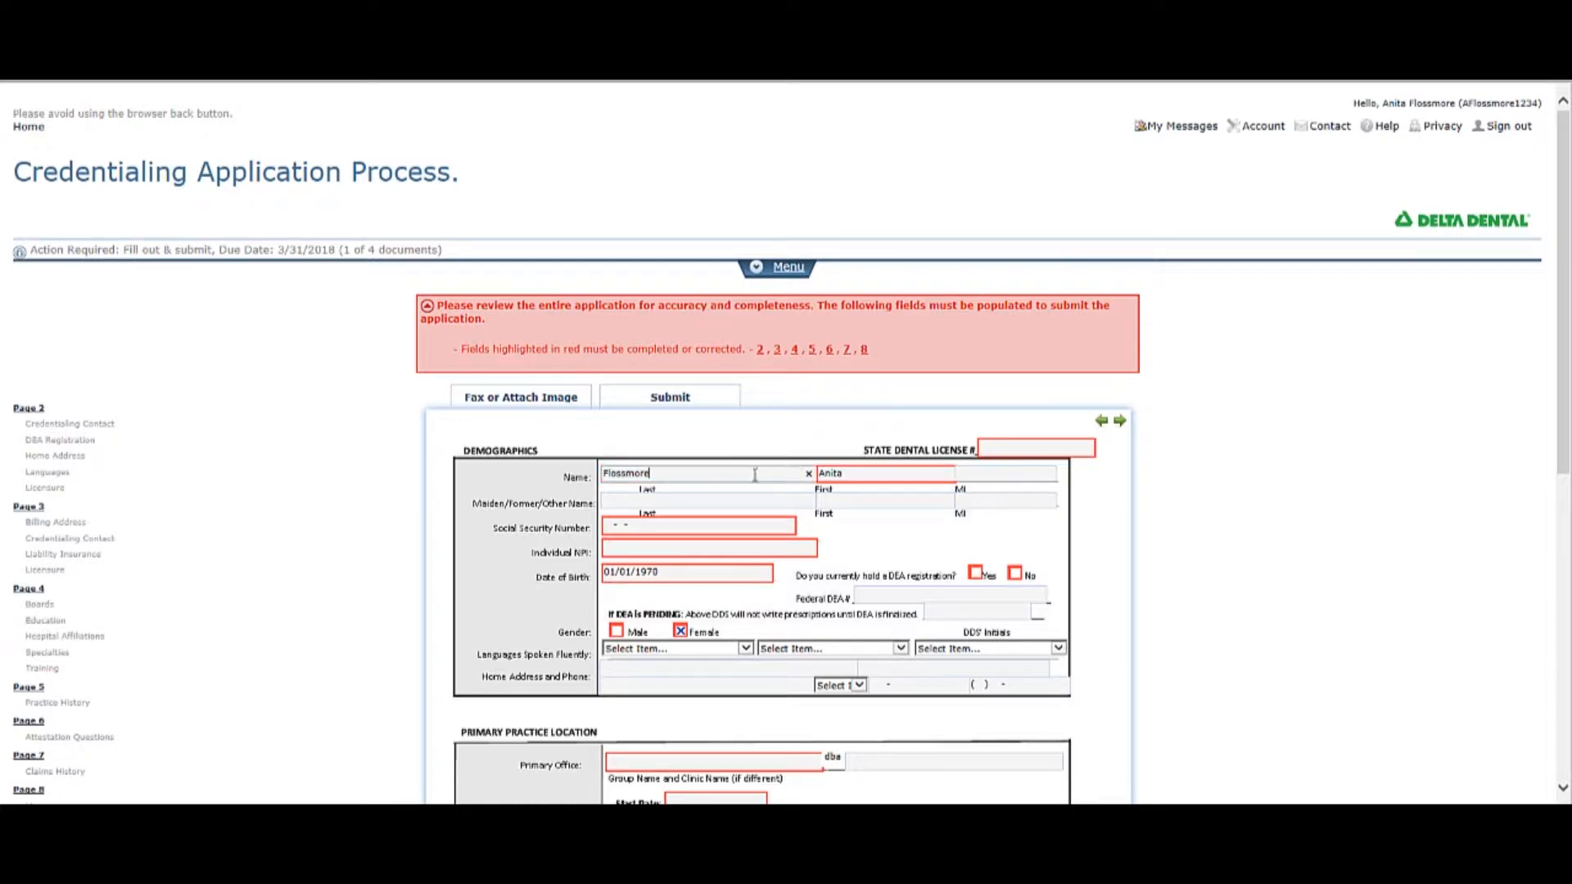
click(852, 475)
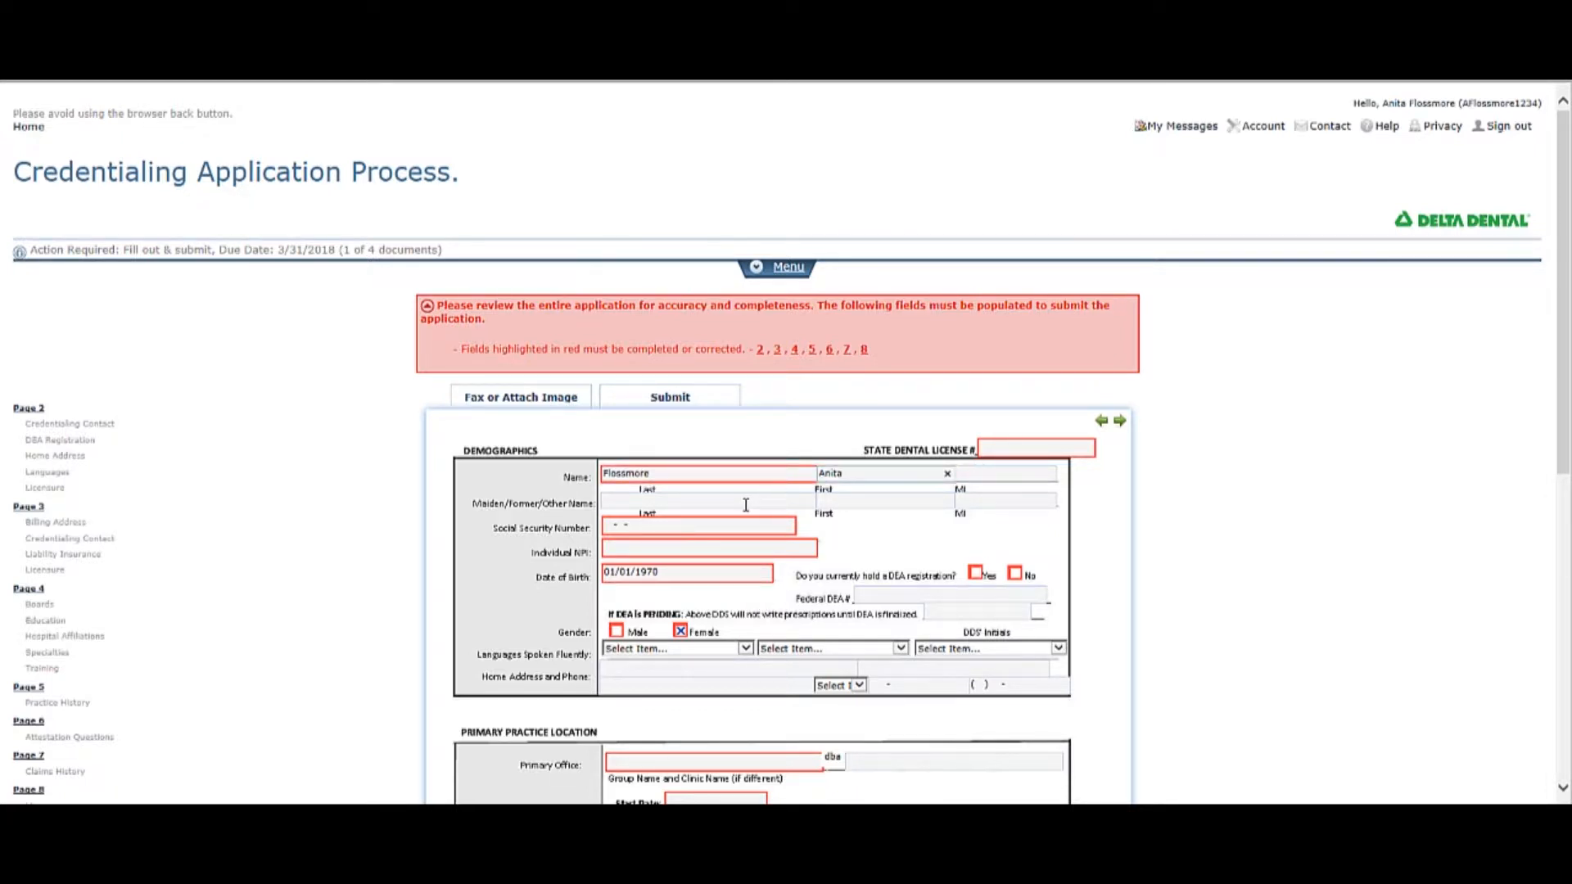
click(711, 525)
click(625, 498)
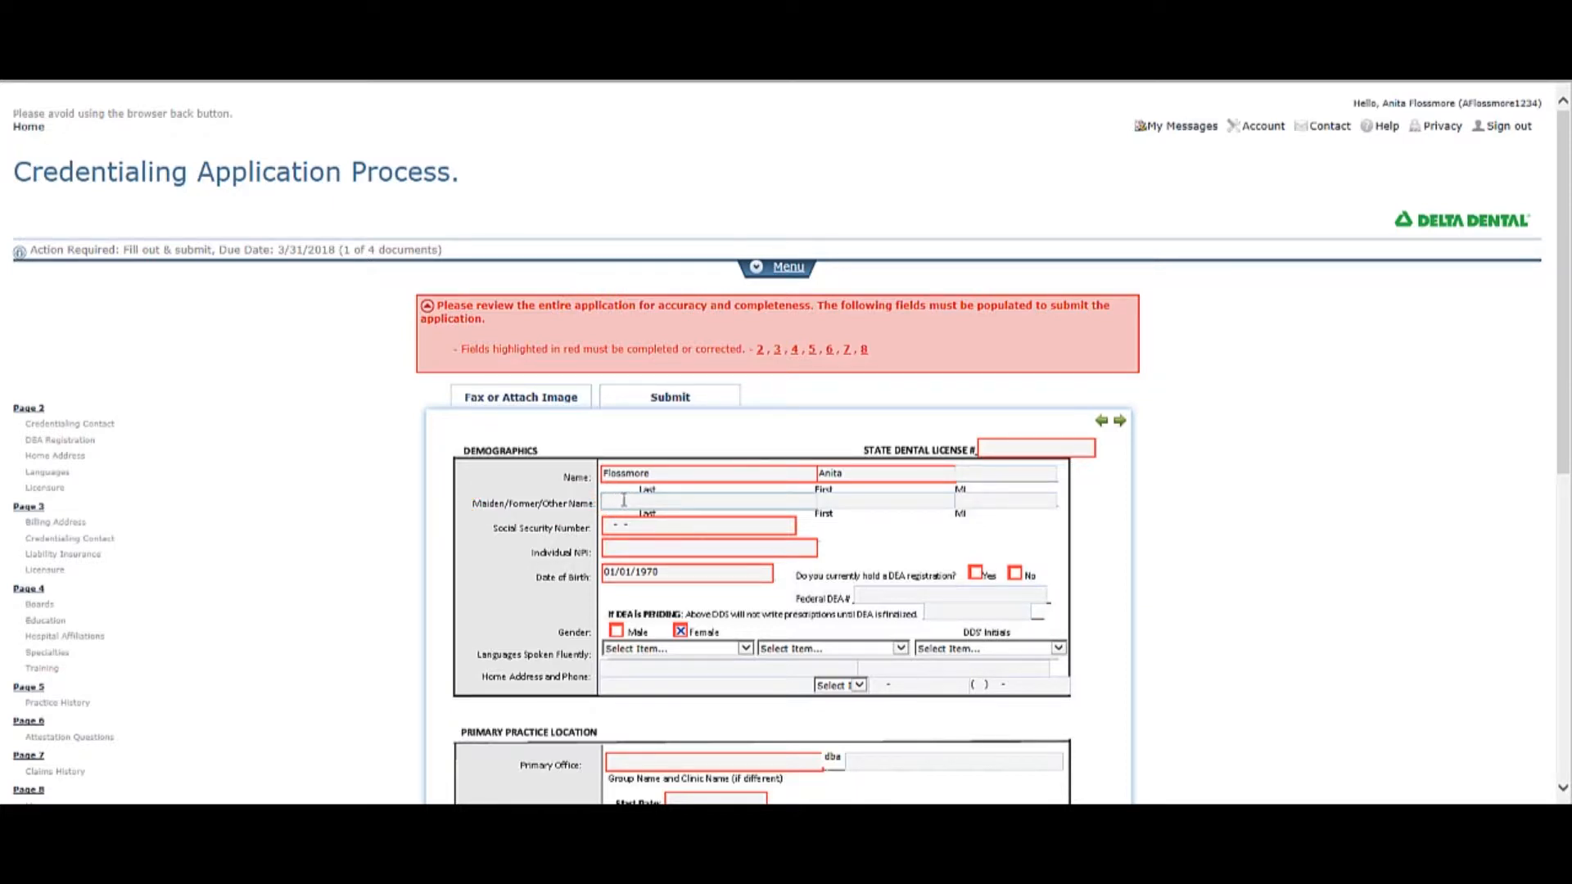
Look through the document types offered for an attachment sent by fax, and close the form without adding anything.
click(529, 399)
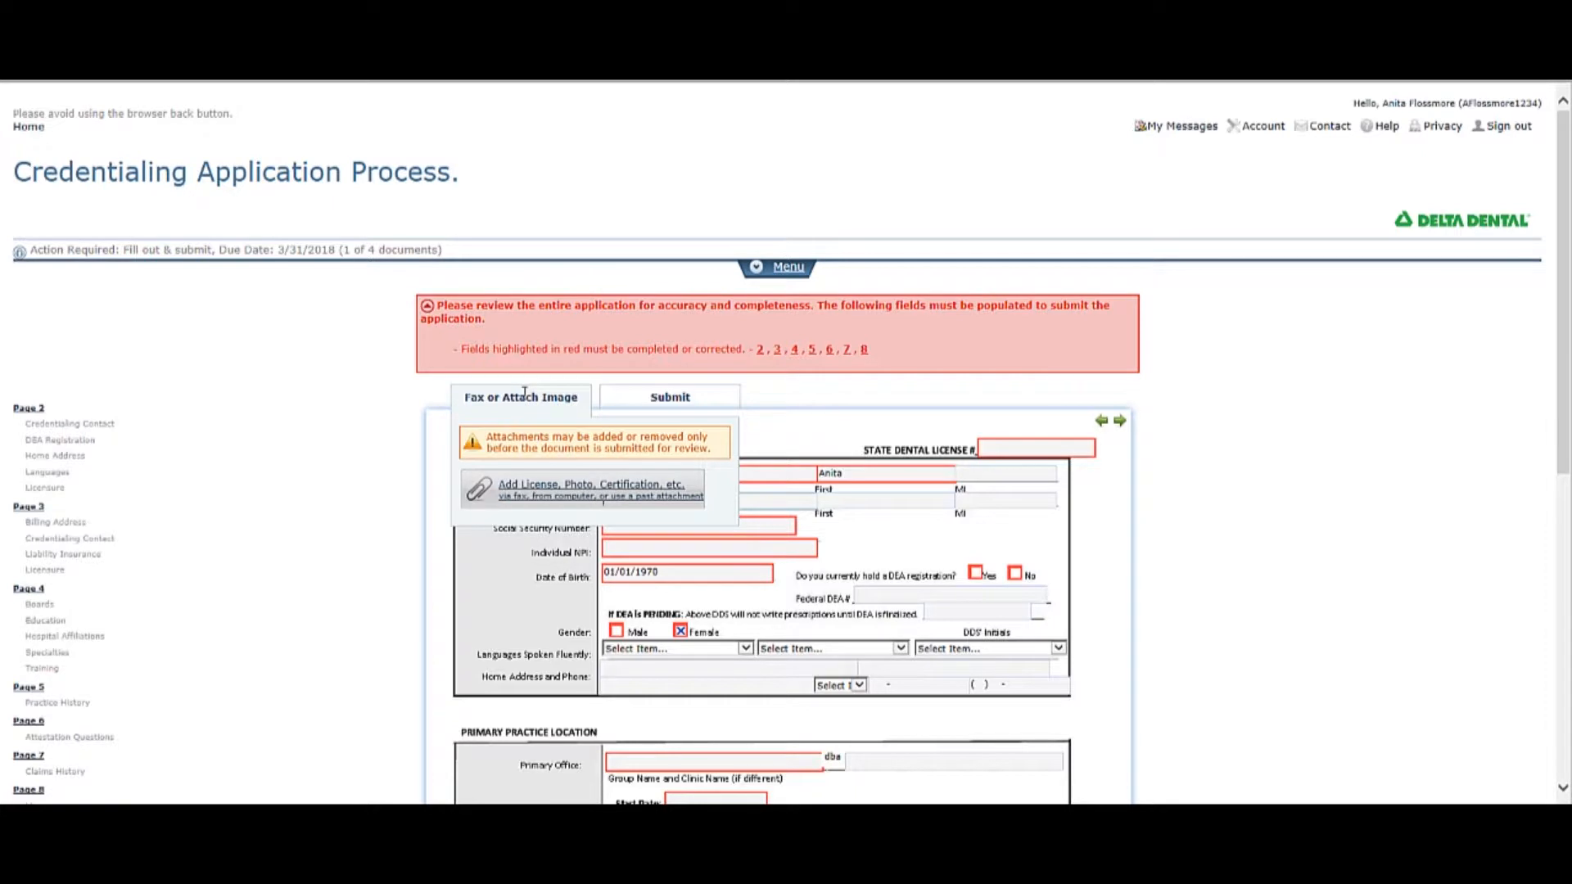
click(551, 491)
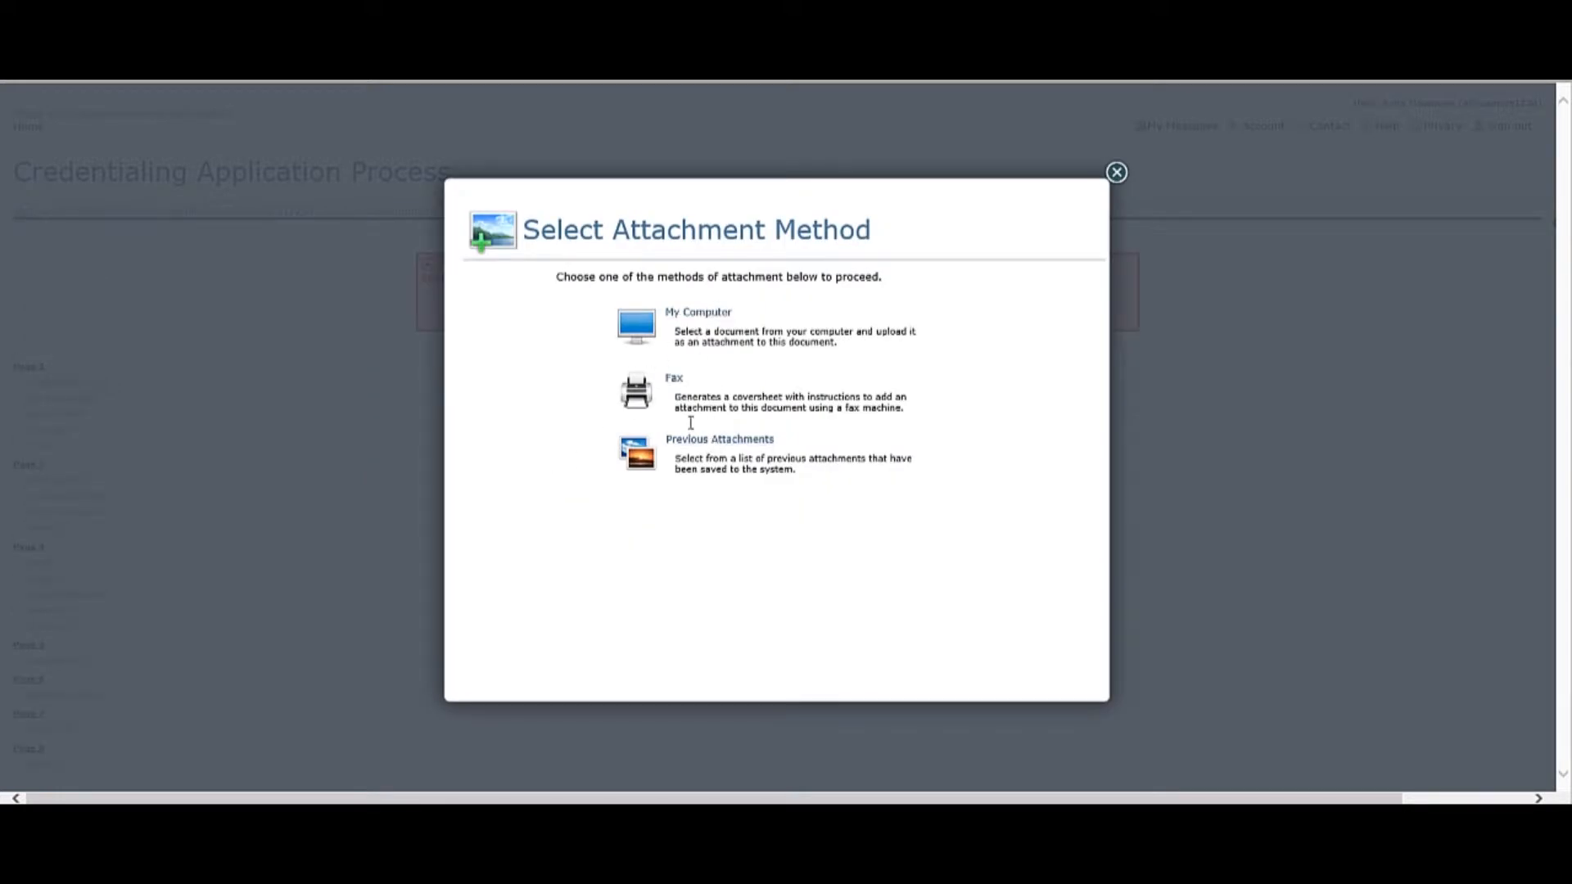
click(677, 383)
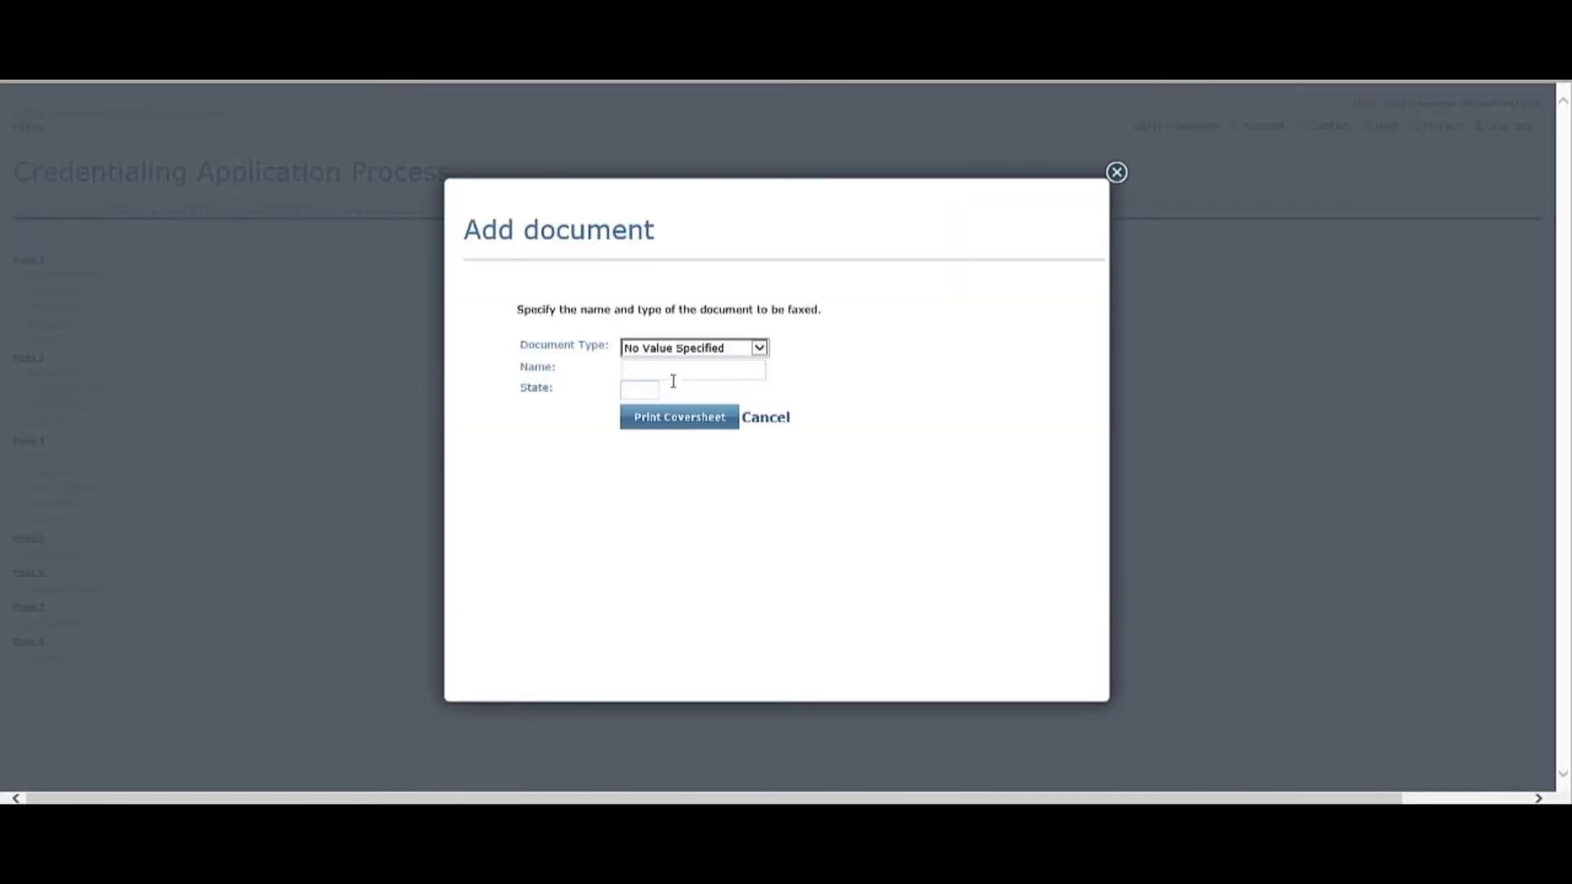
click(679, 352)
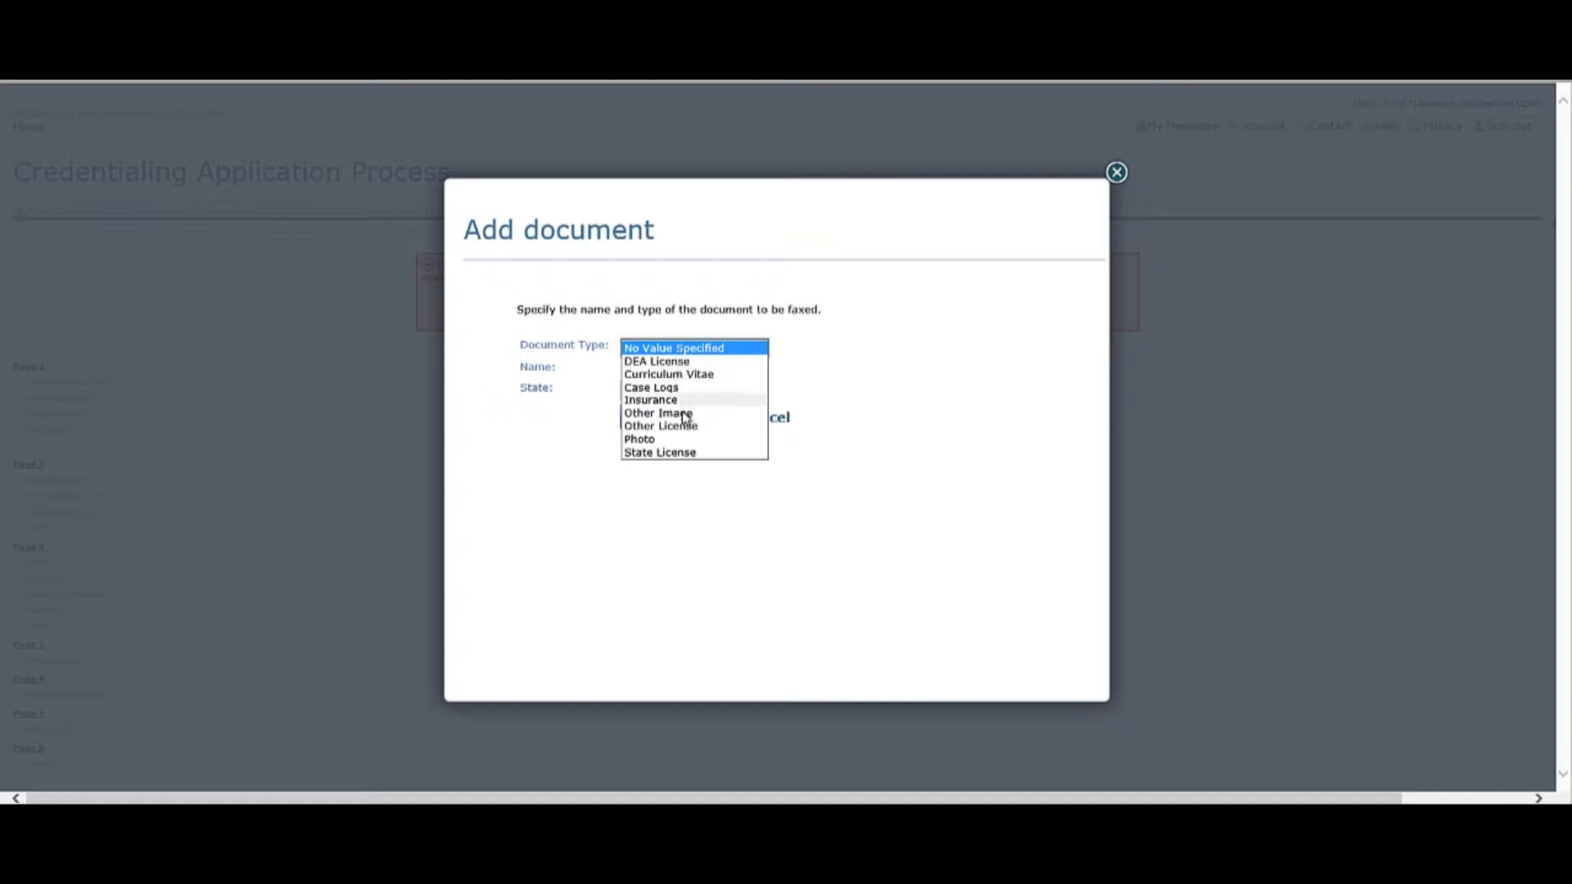
click(681, 351)
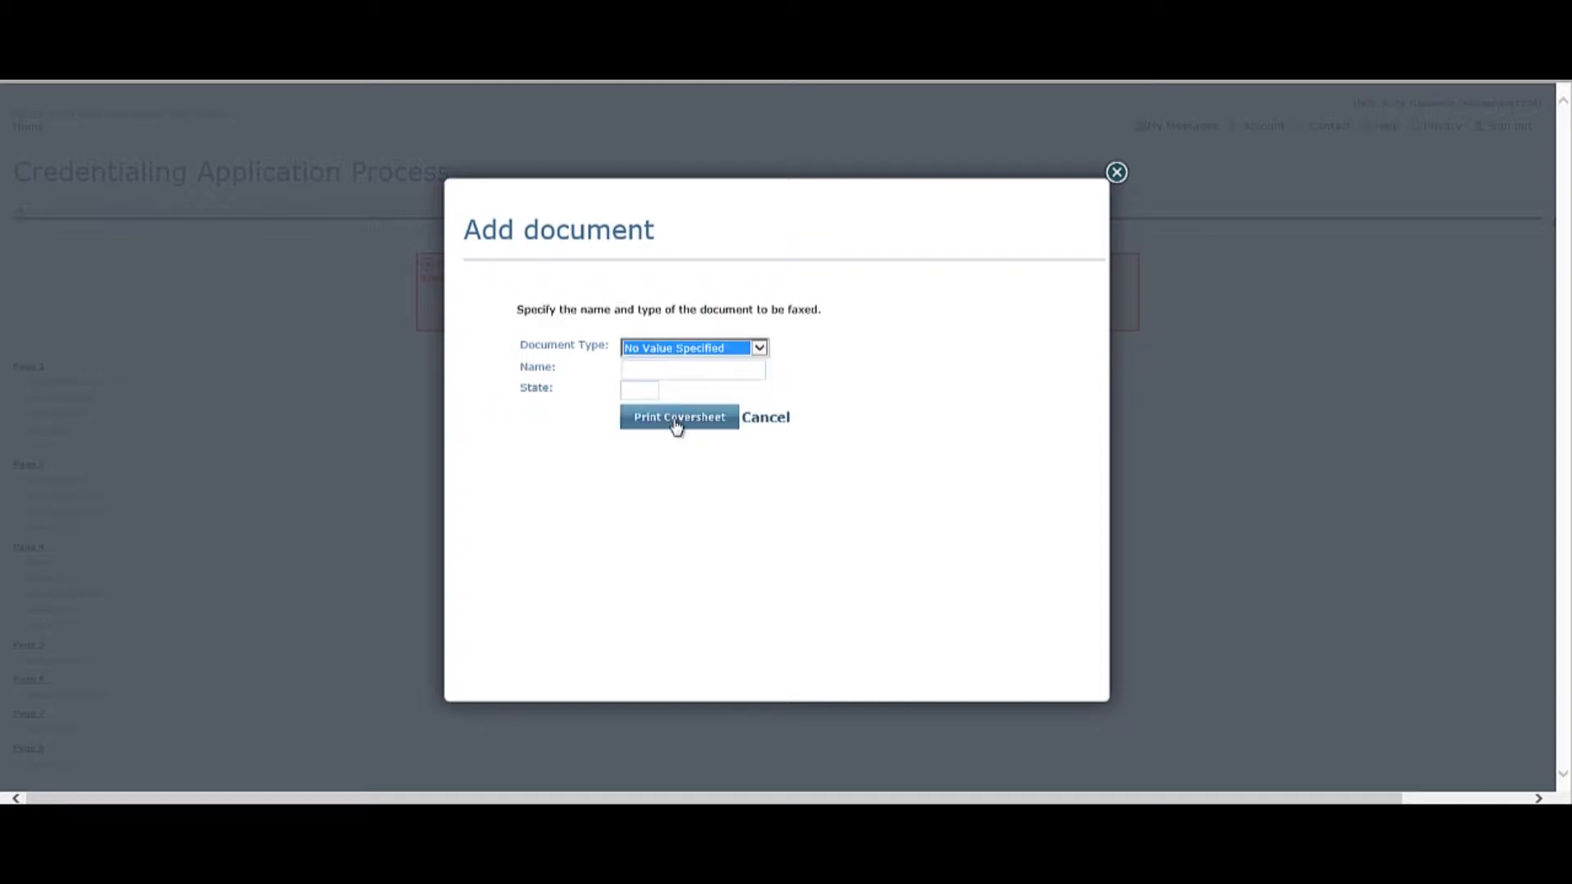
click(1116, 171)
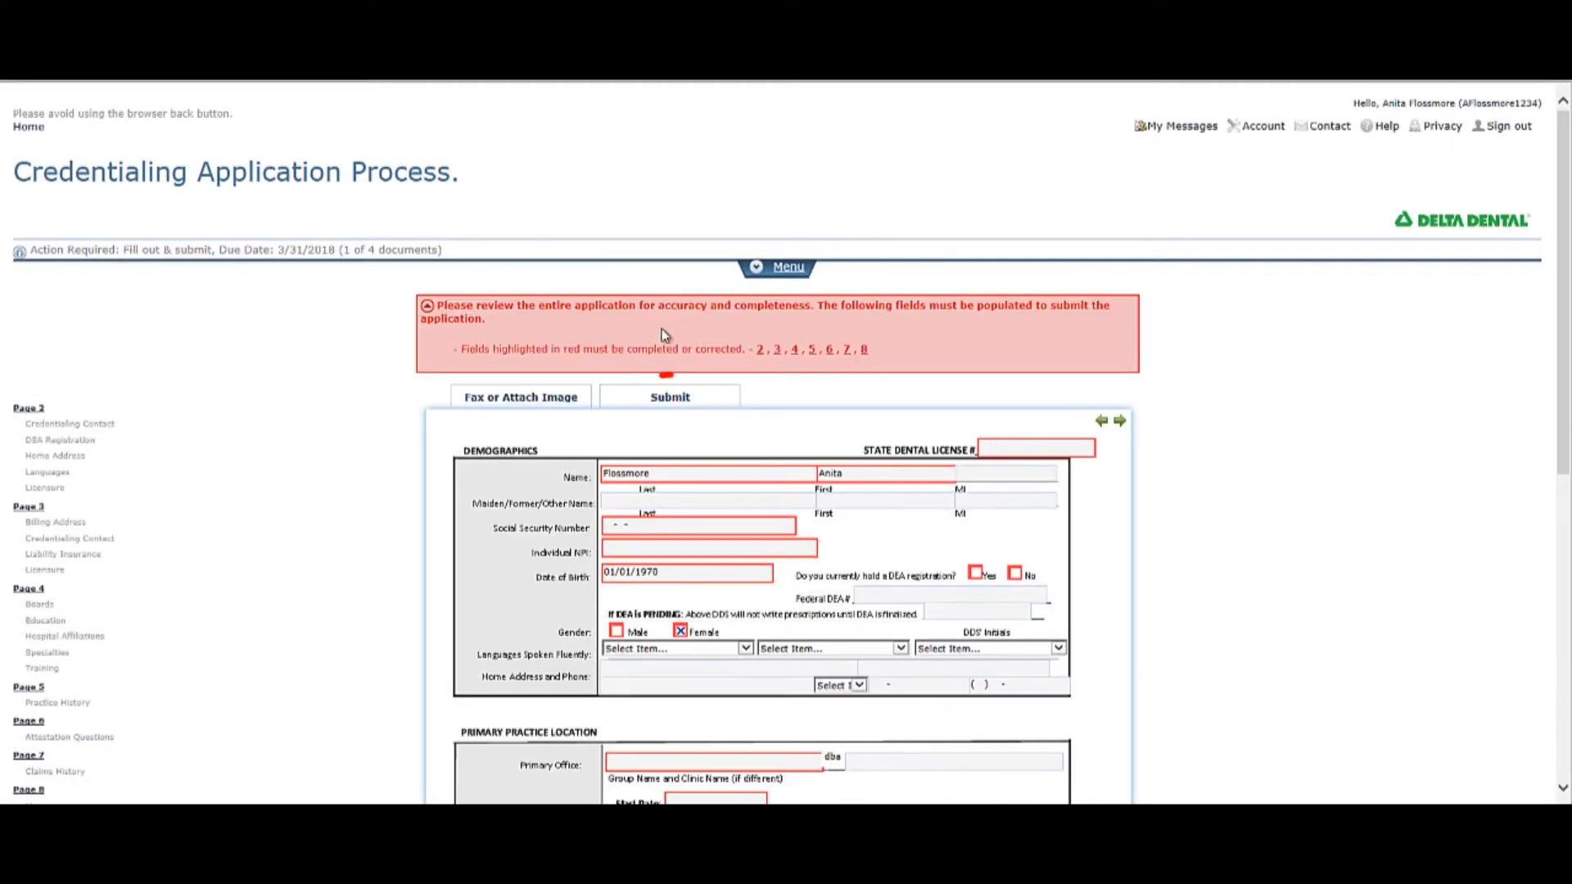
Check the submit options and go to page 5 with the work history.
click(664, 396)
click(659, 512)
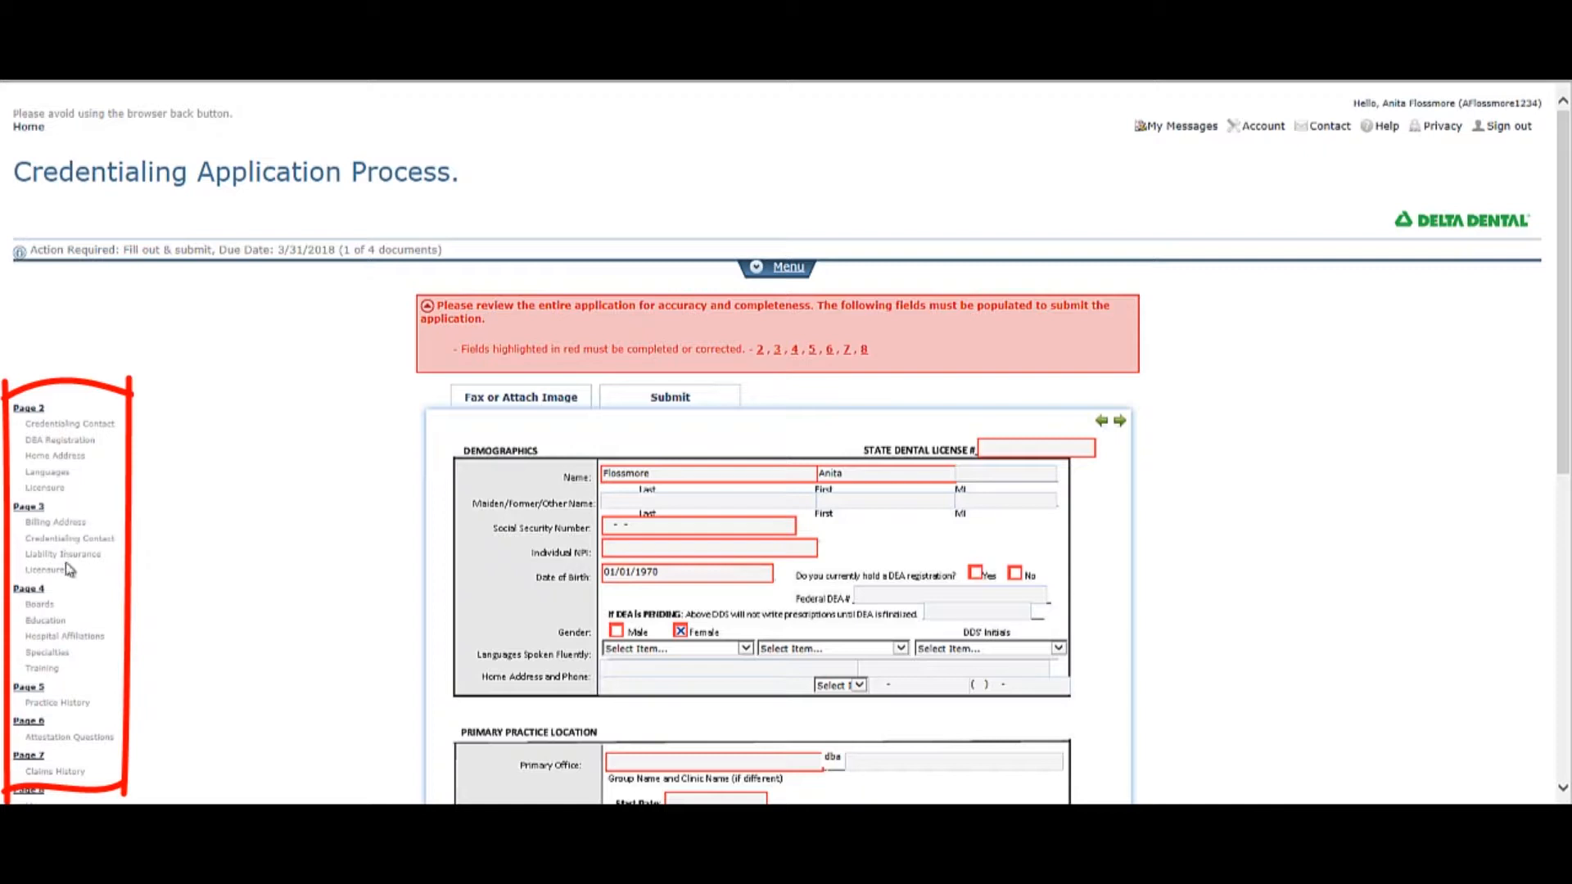
click(28, 688)
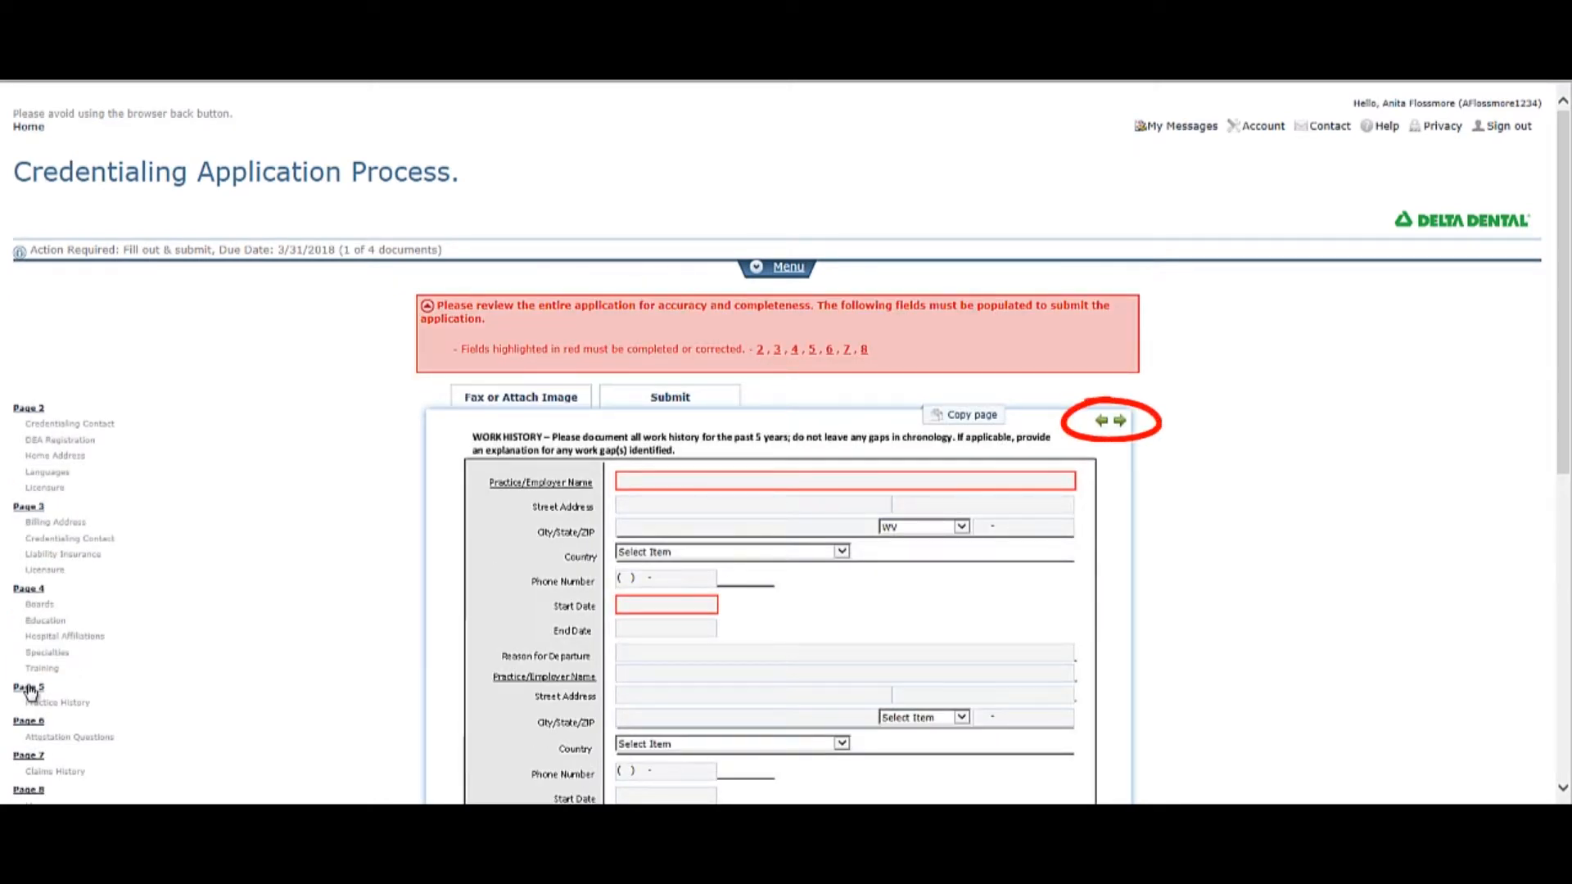
On page 3, enter asdfasdfafd as the professional liability insurance and answer Yes to prescribing controlled or non-controlled substances.
mouse_move(1102, 426)
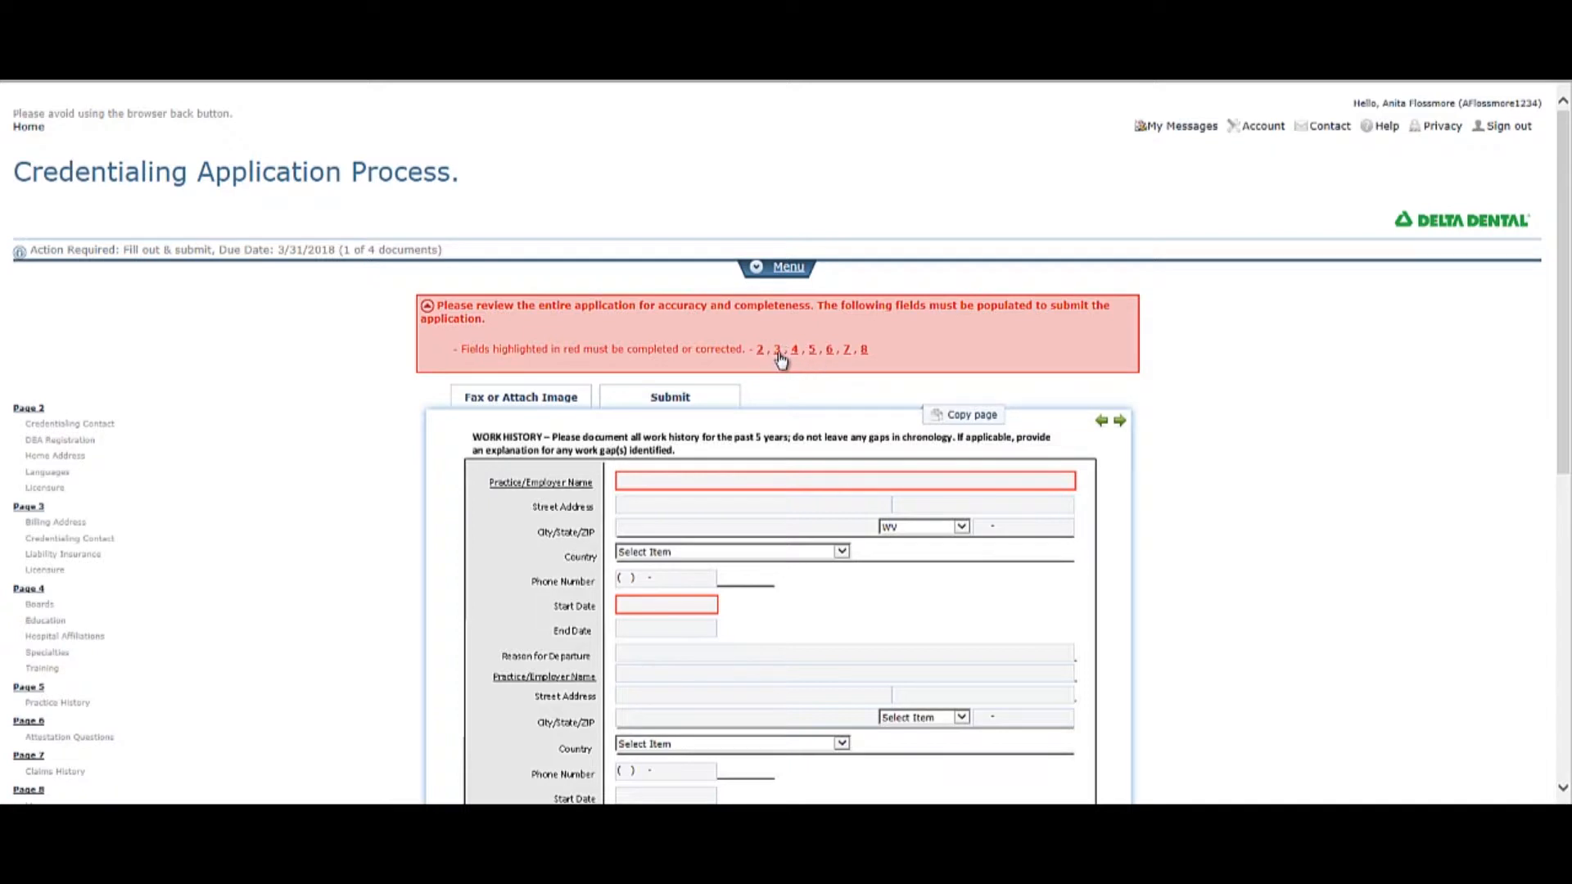
click(777, 350)
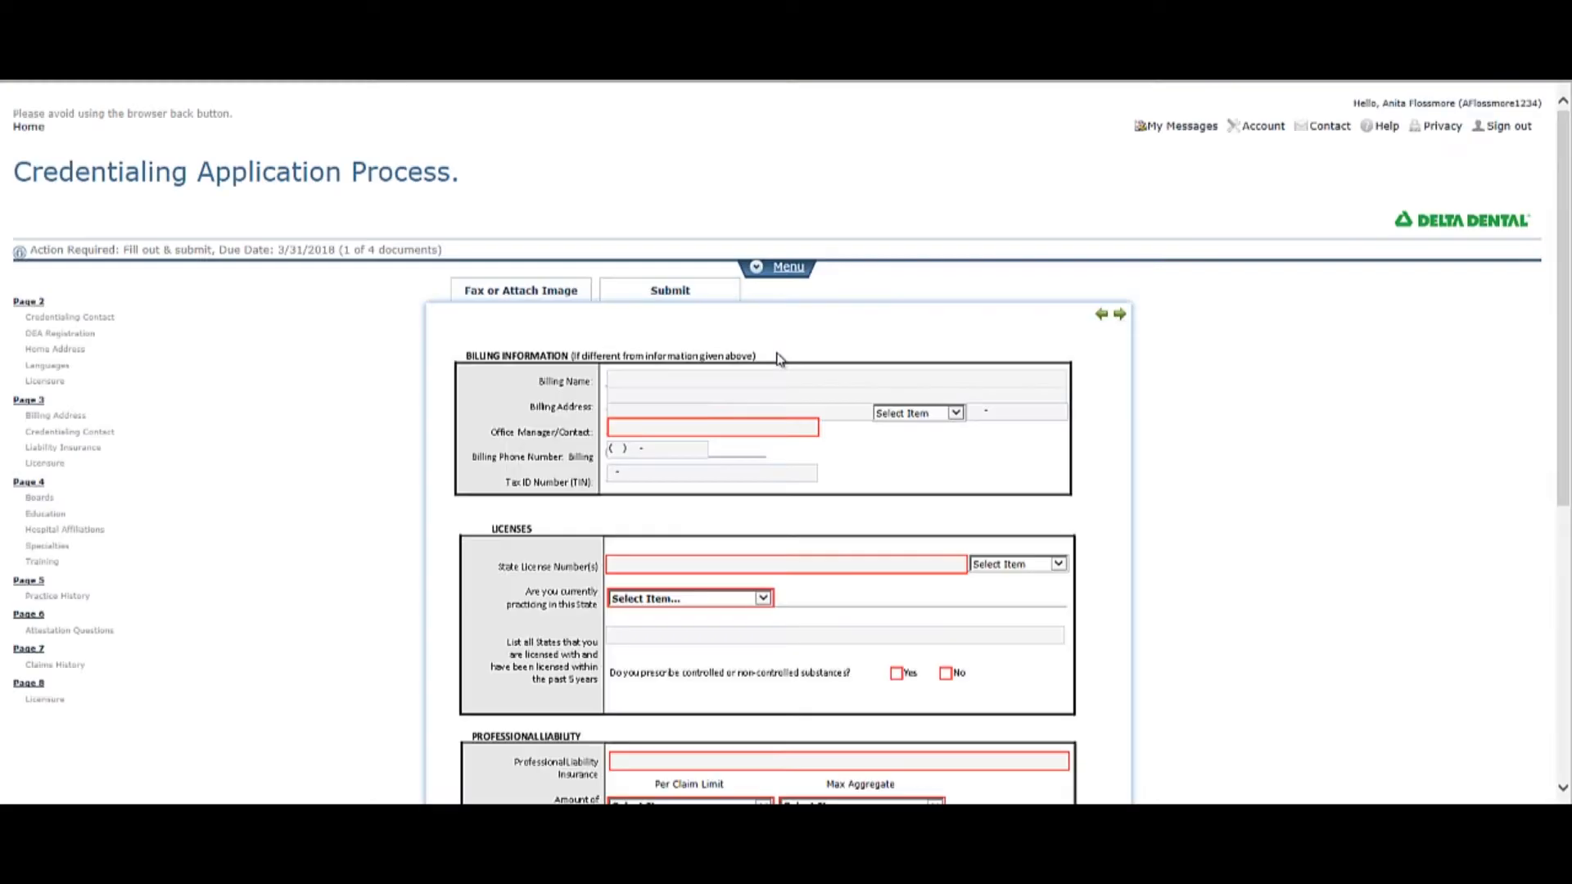
scroll(765, 434, down, 1)
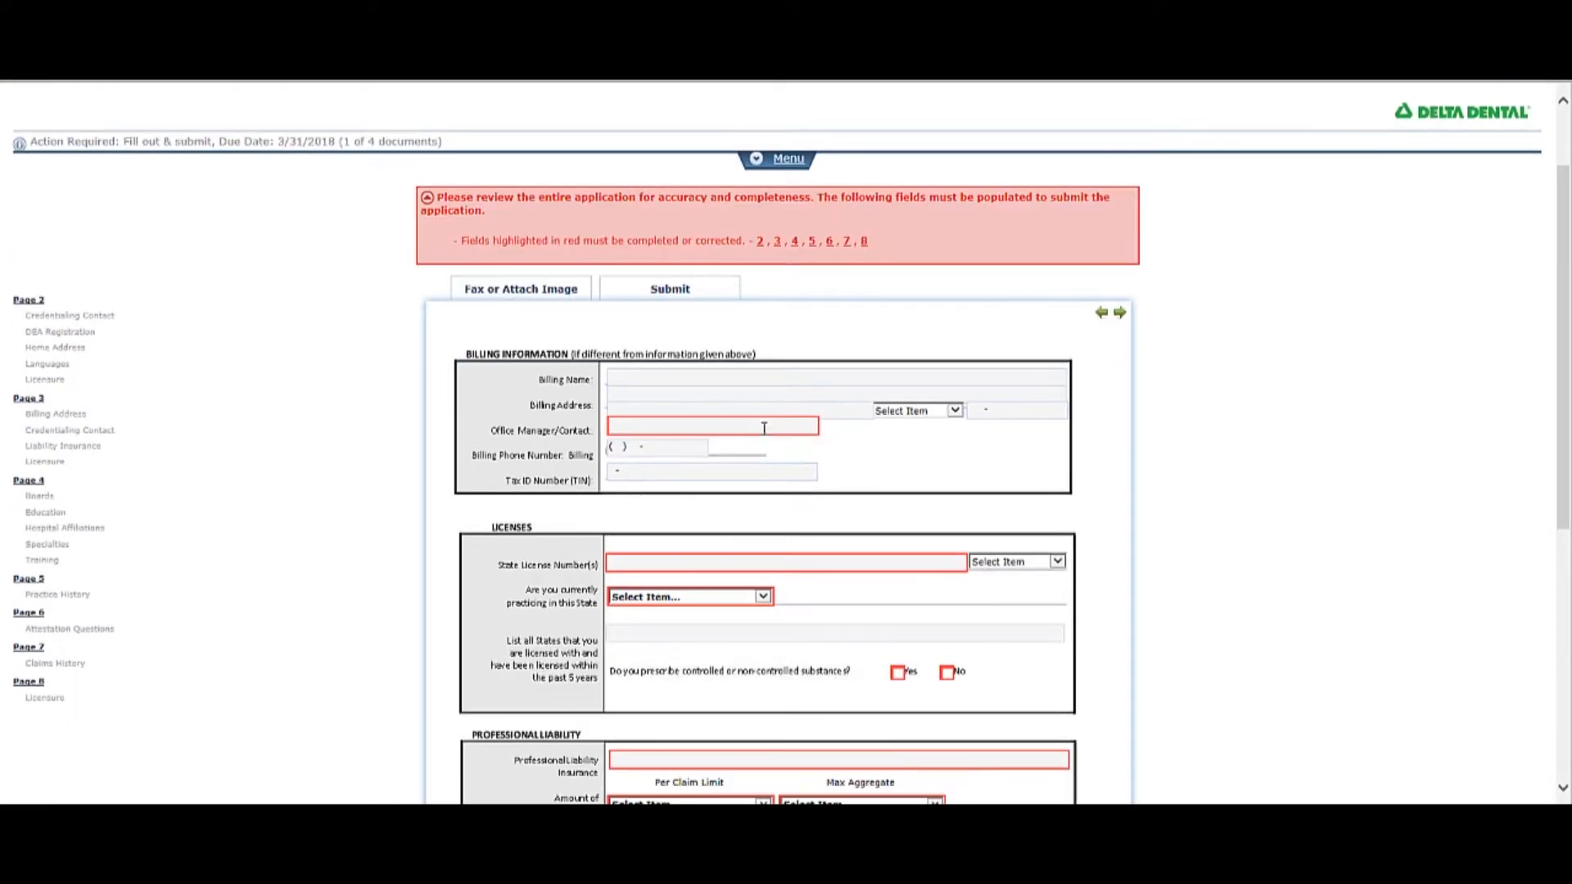
scroll(758, 424, down, 2)
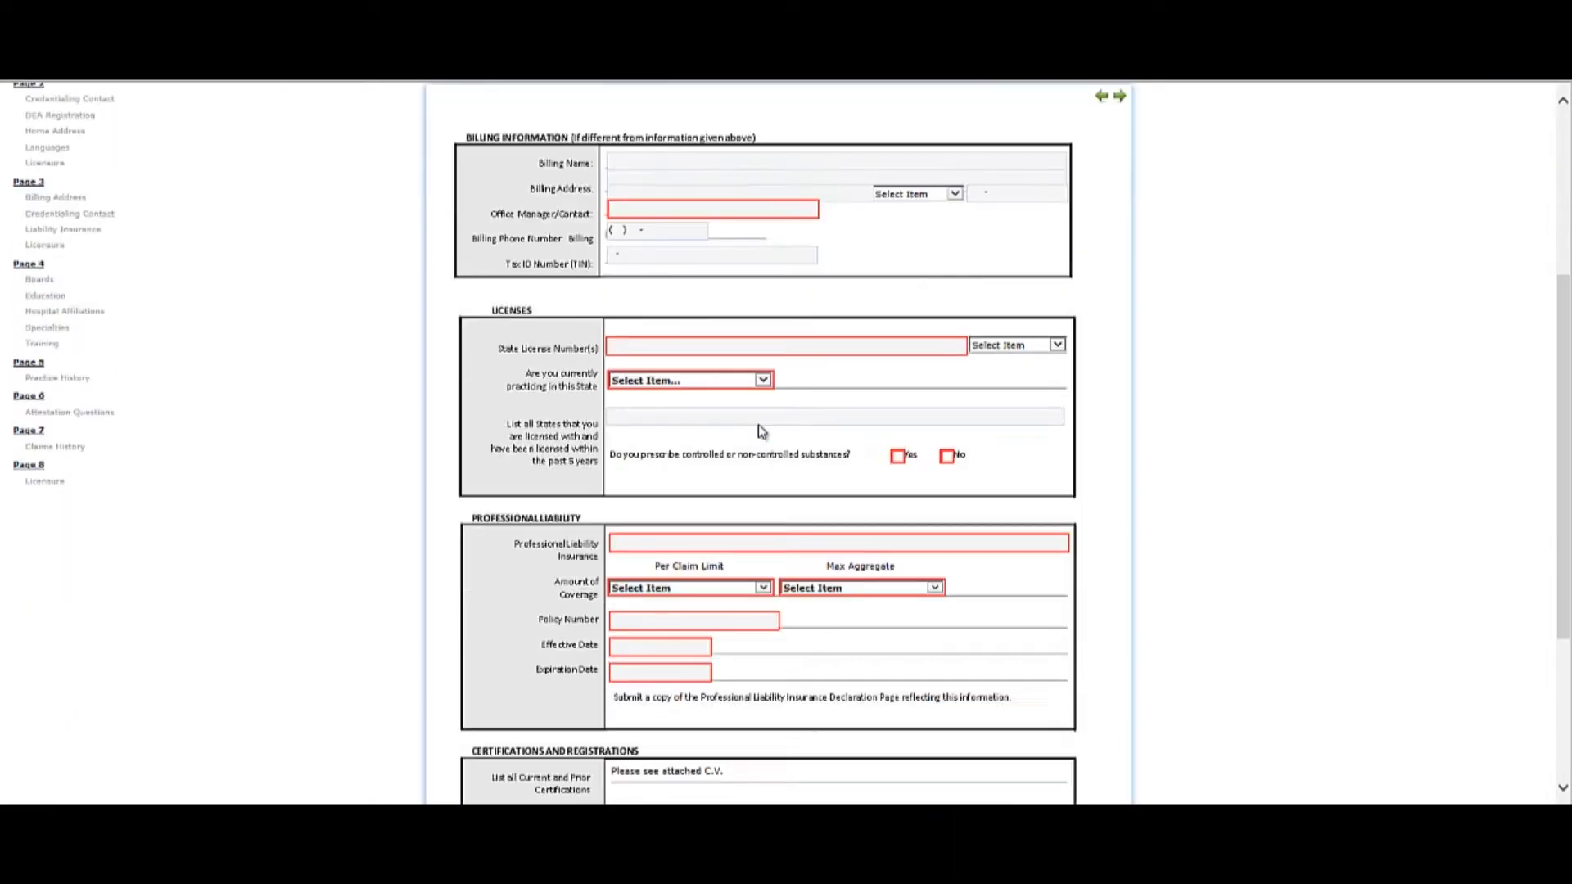
click(682, 543)
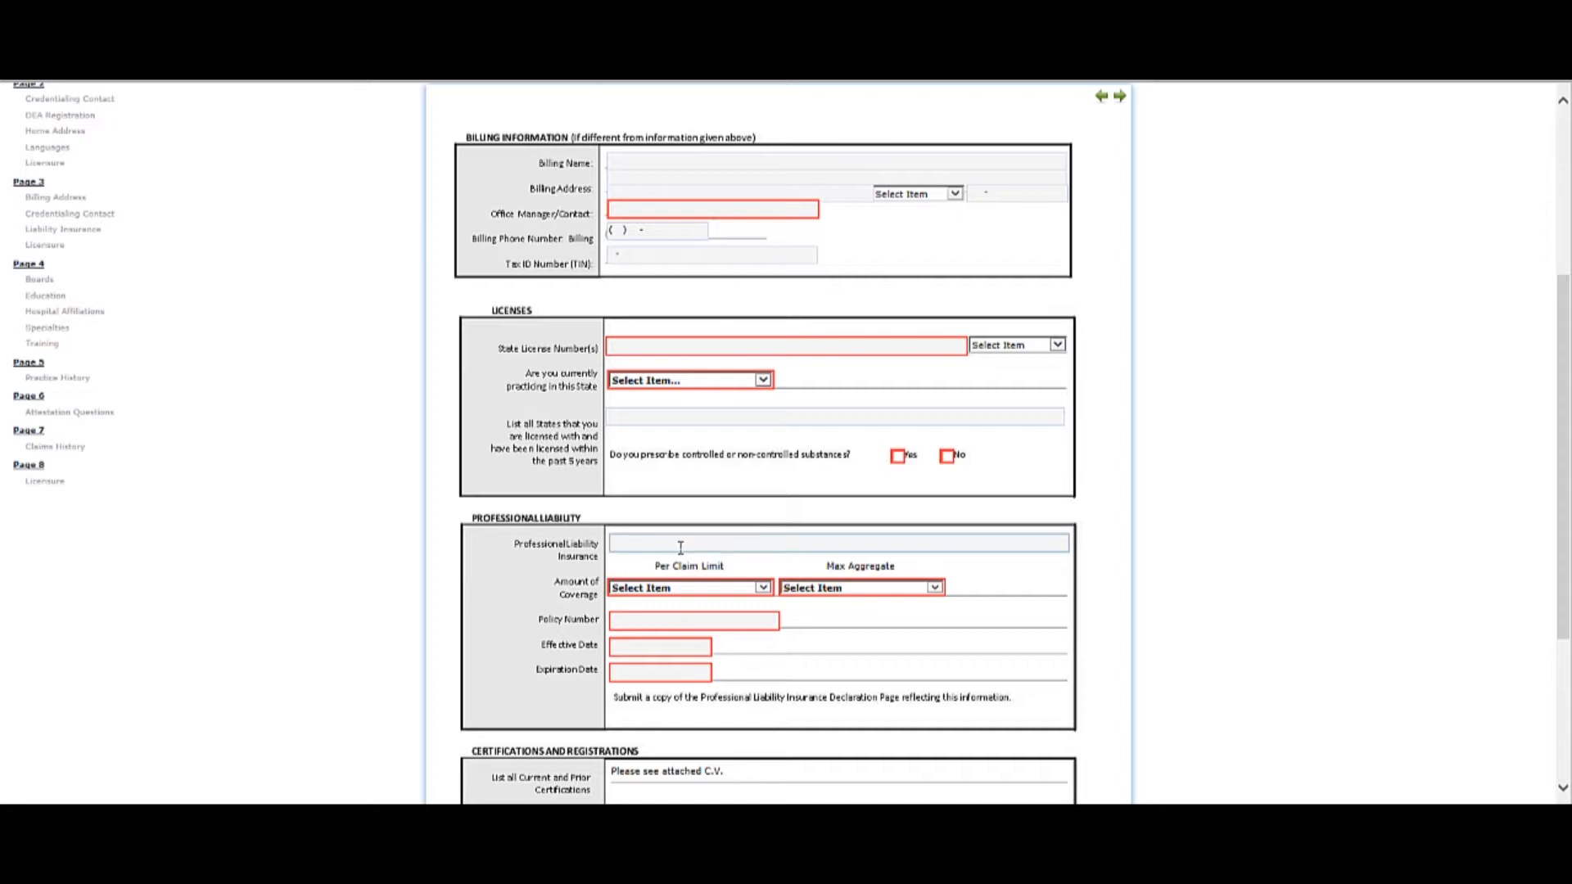
text(asdfasdfafd)
click(898, 456)
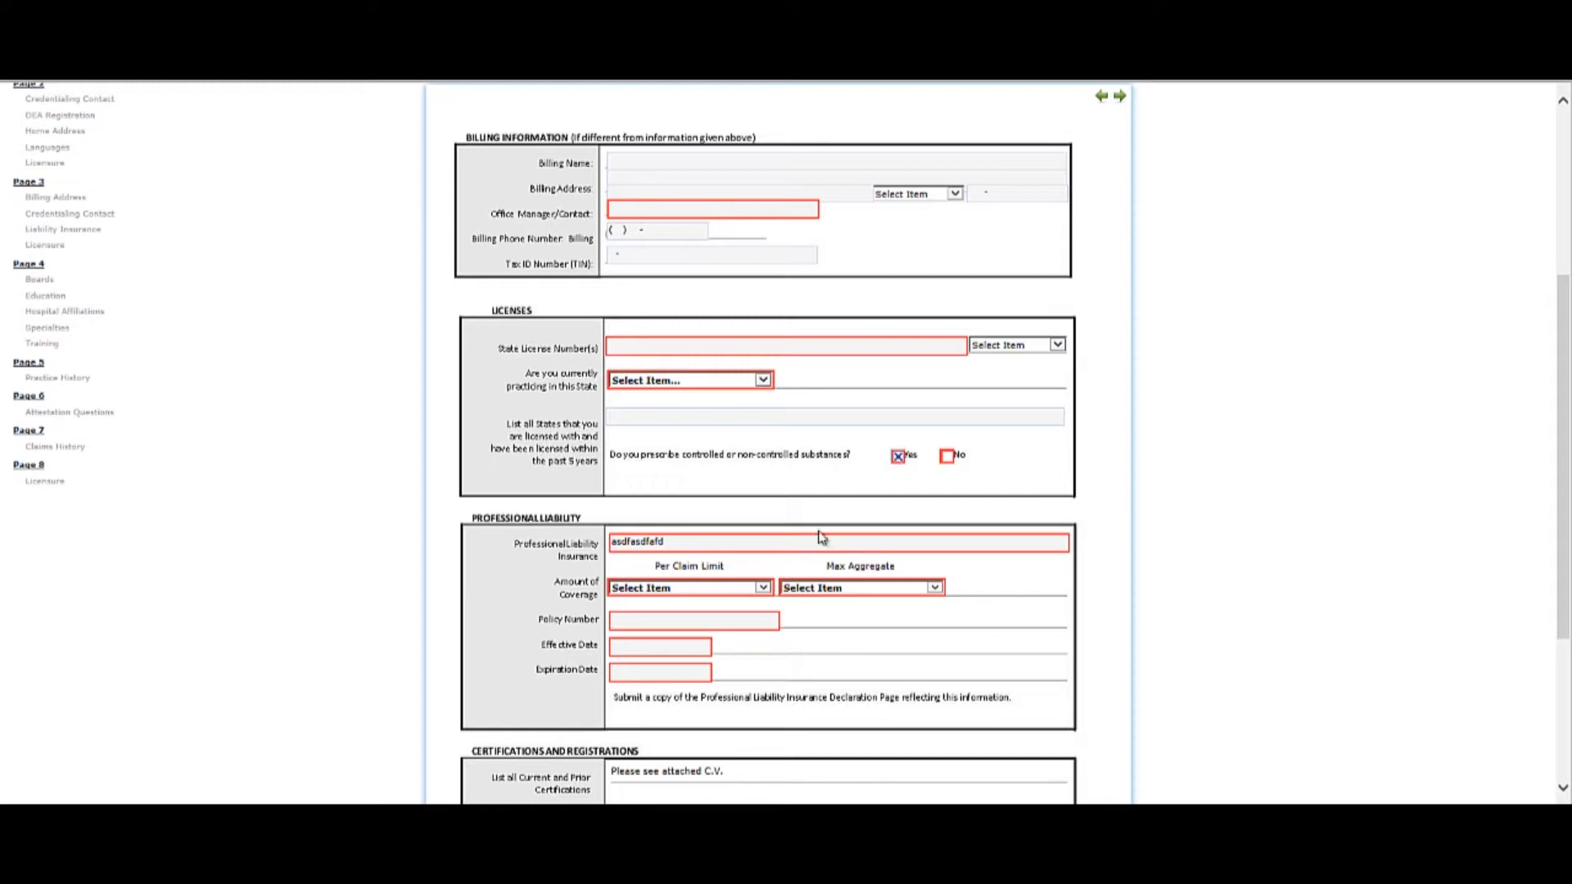
Check the per-claim limits for the professional liability coverage and set its effective date to 03/01/2018.
click(763, 589)
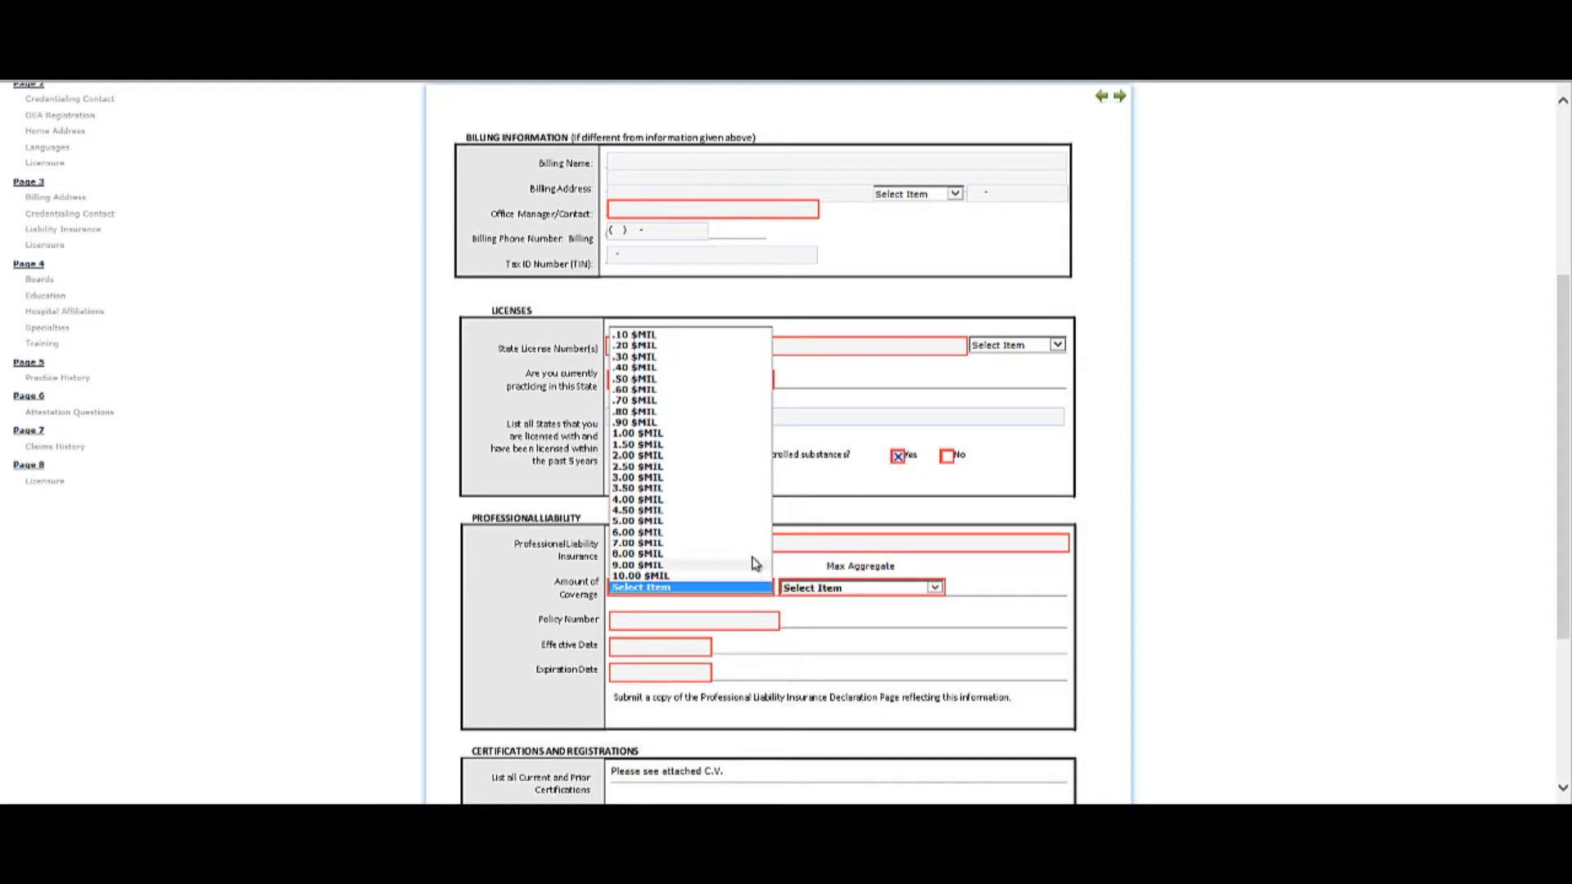
click(680, 651)
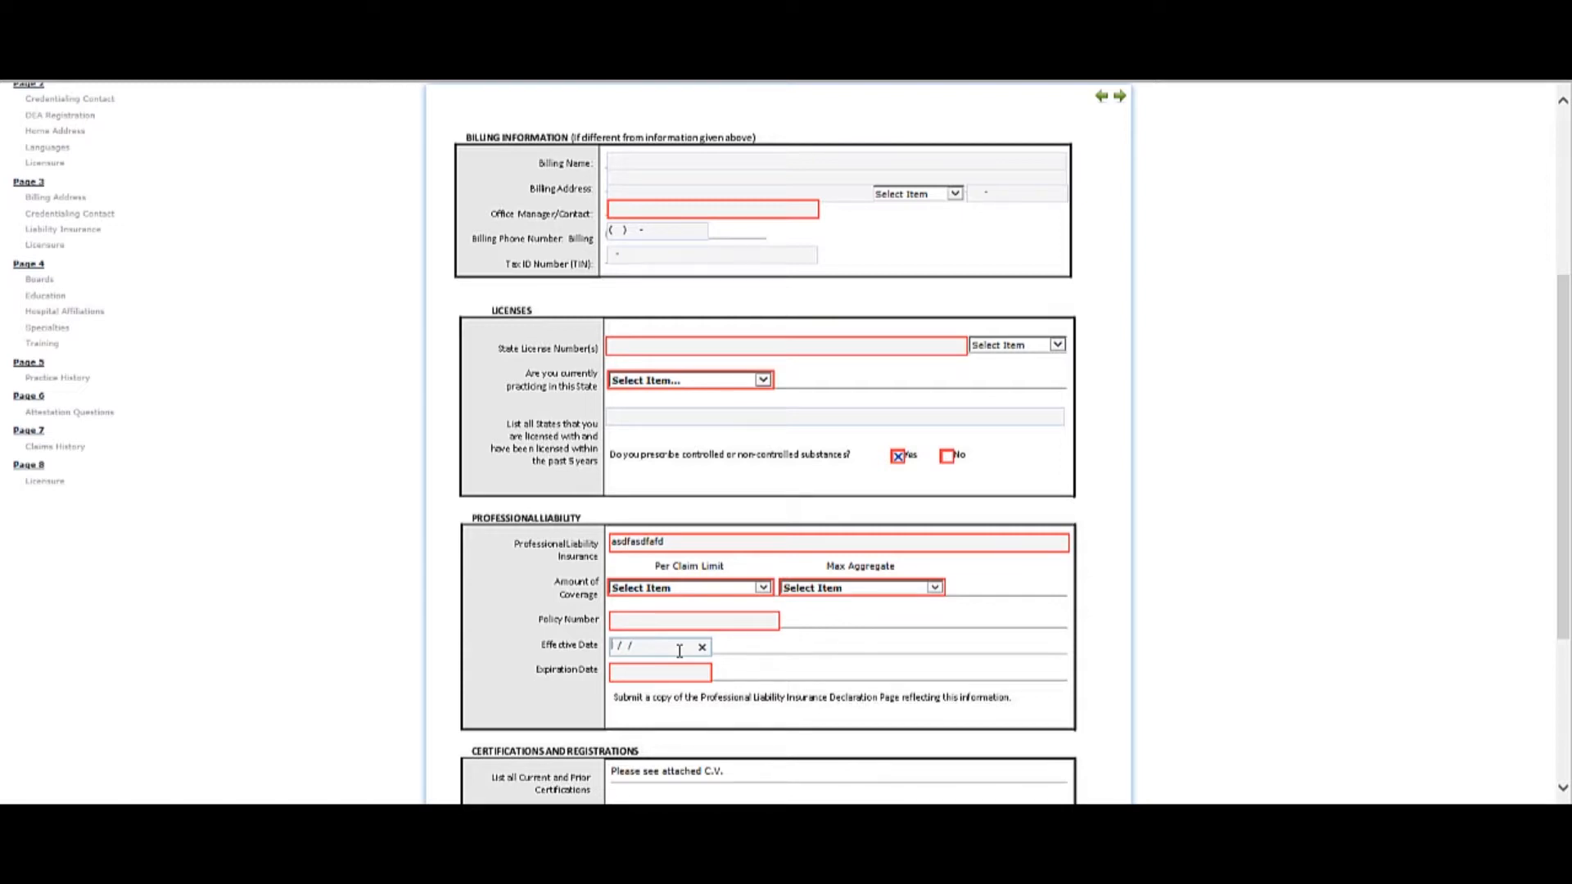
key(t)
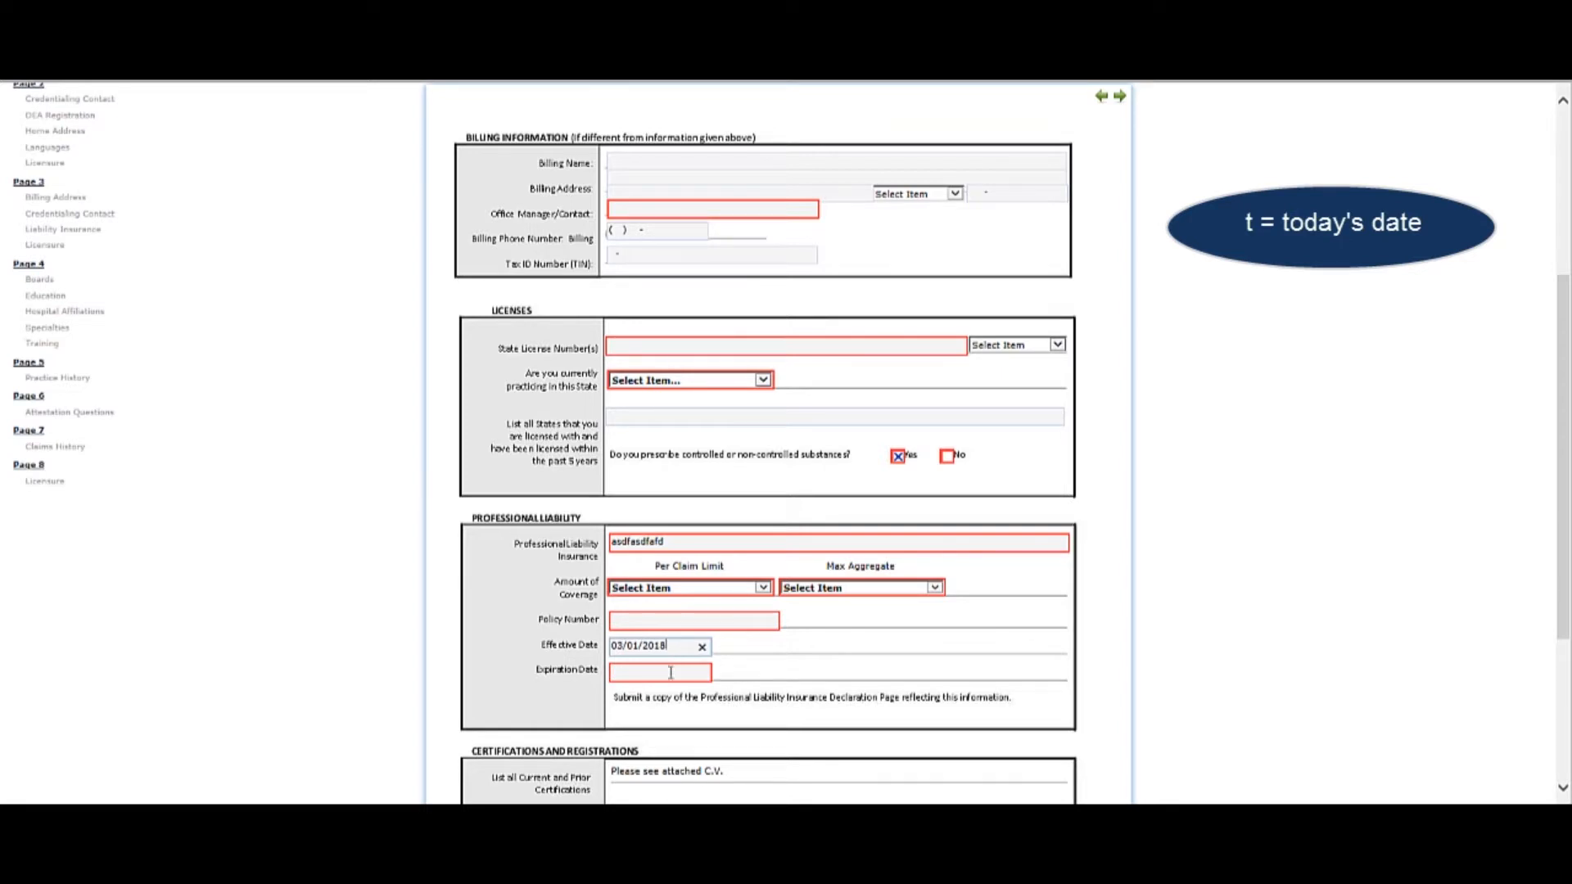
Try 03/01/2018, the last day of the month and 01/01/2018 as the professional liability expiration date, clearing each entry.
click(671, 673)
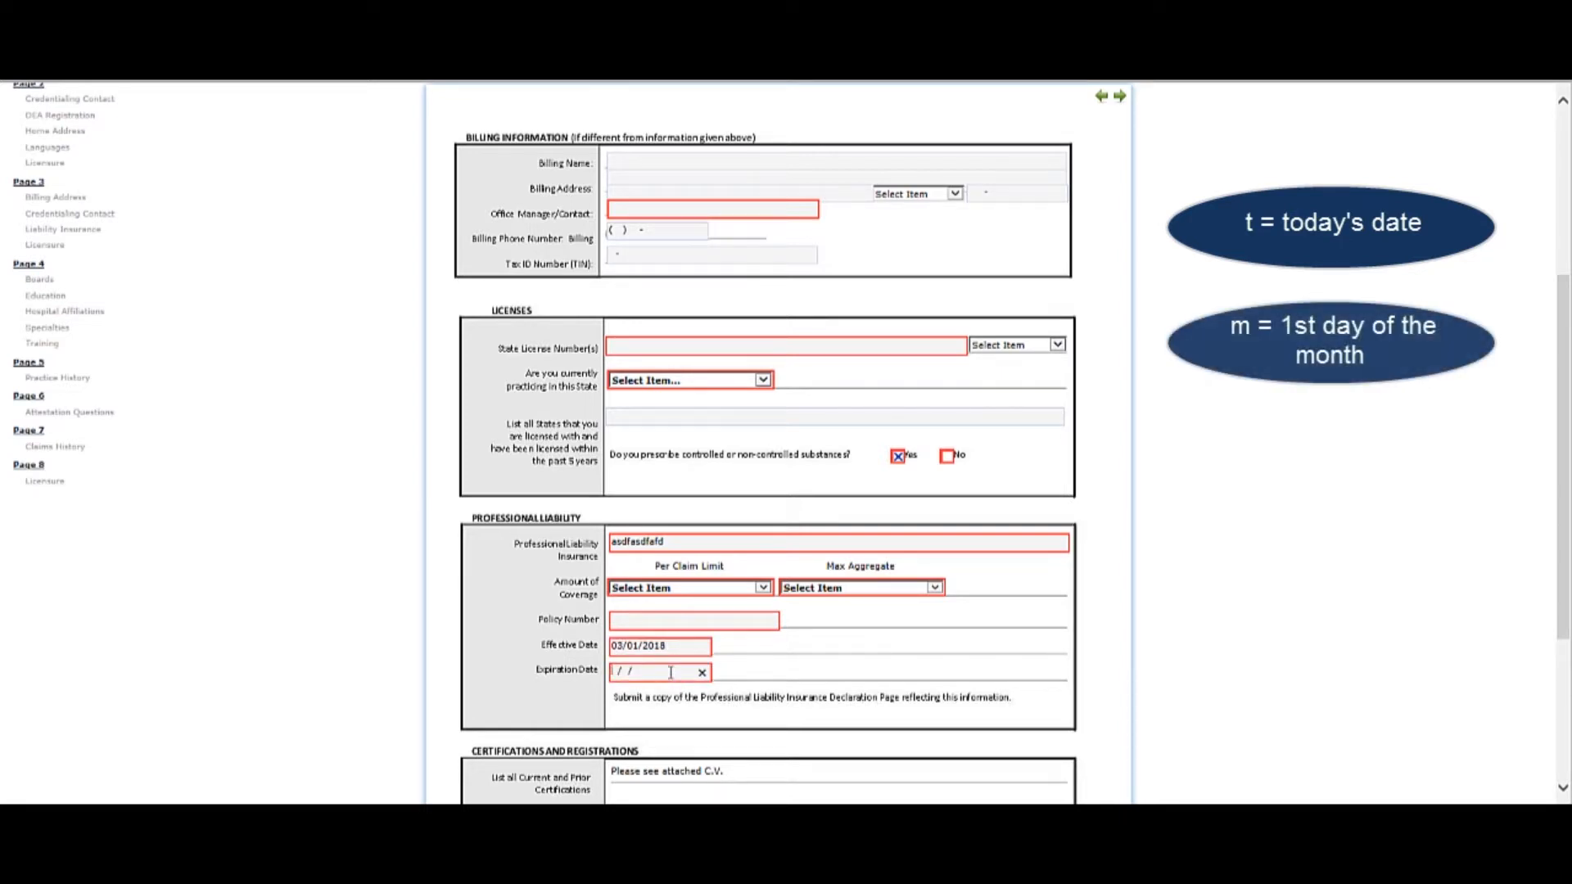
key(m)
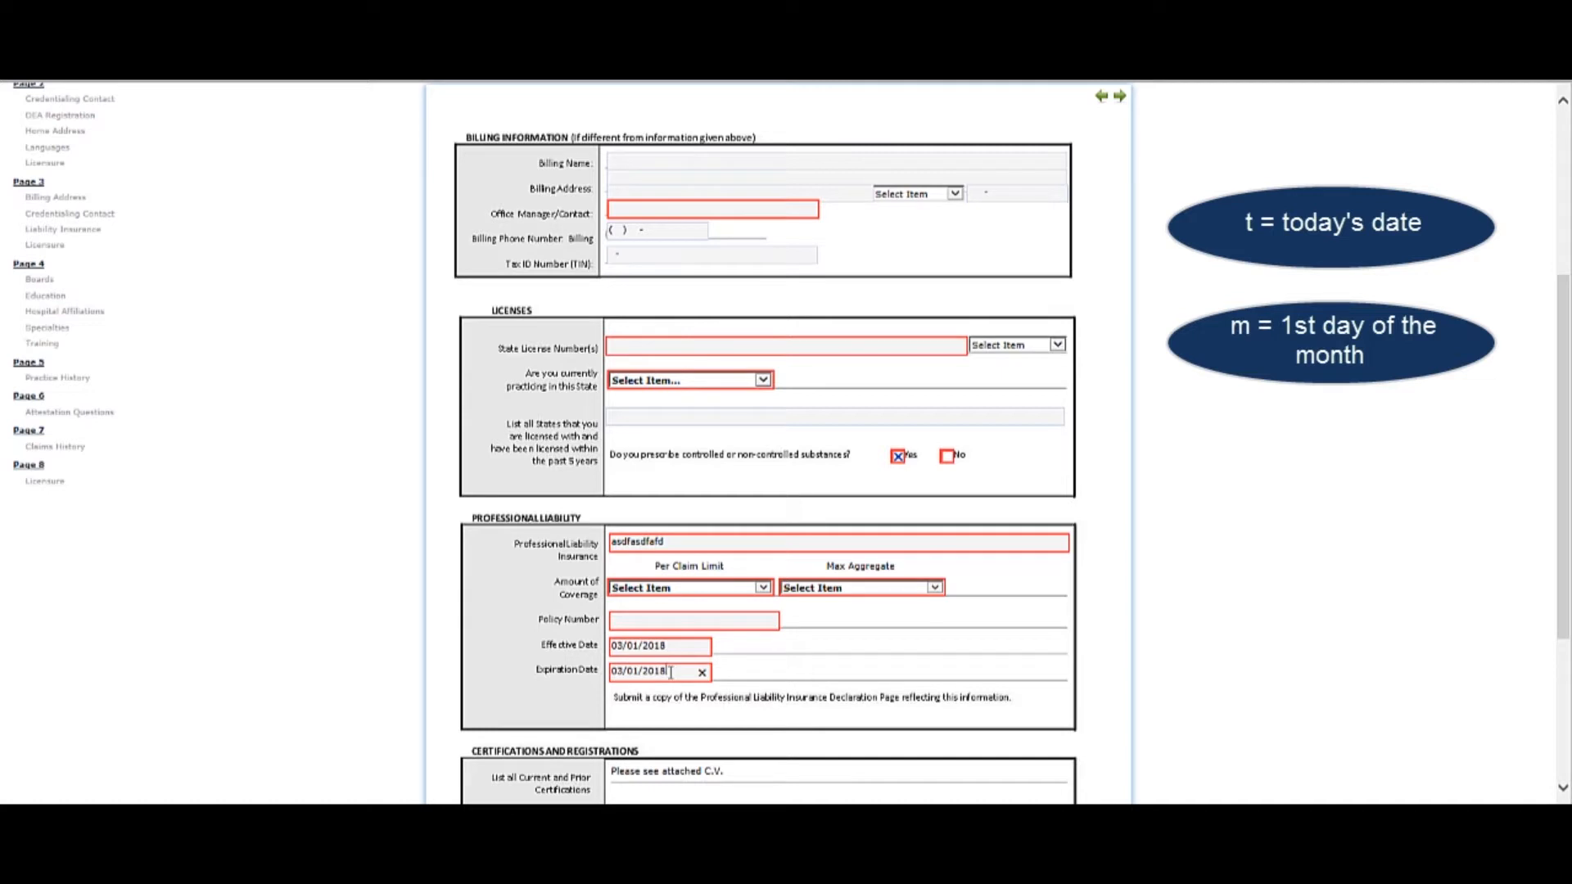
click(702, 672)
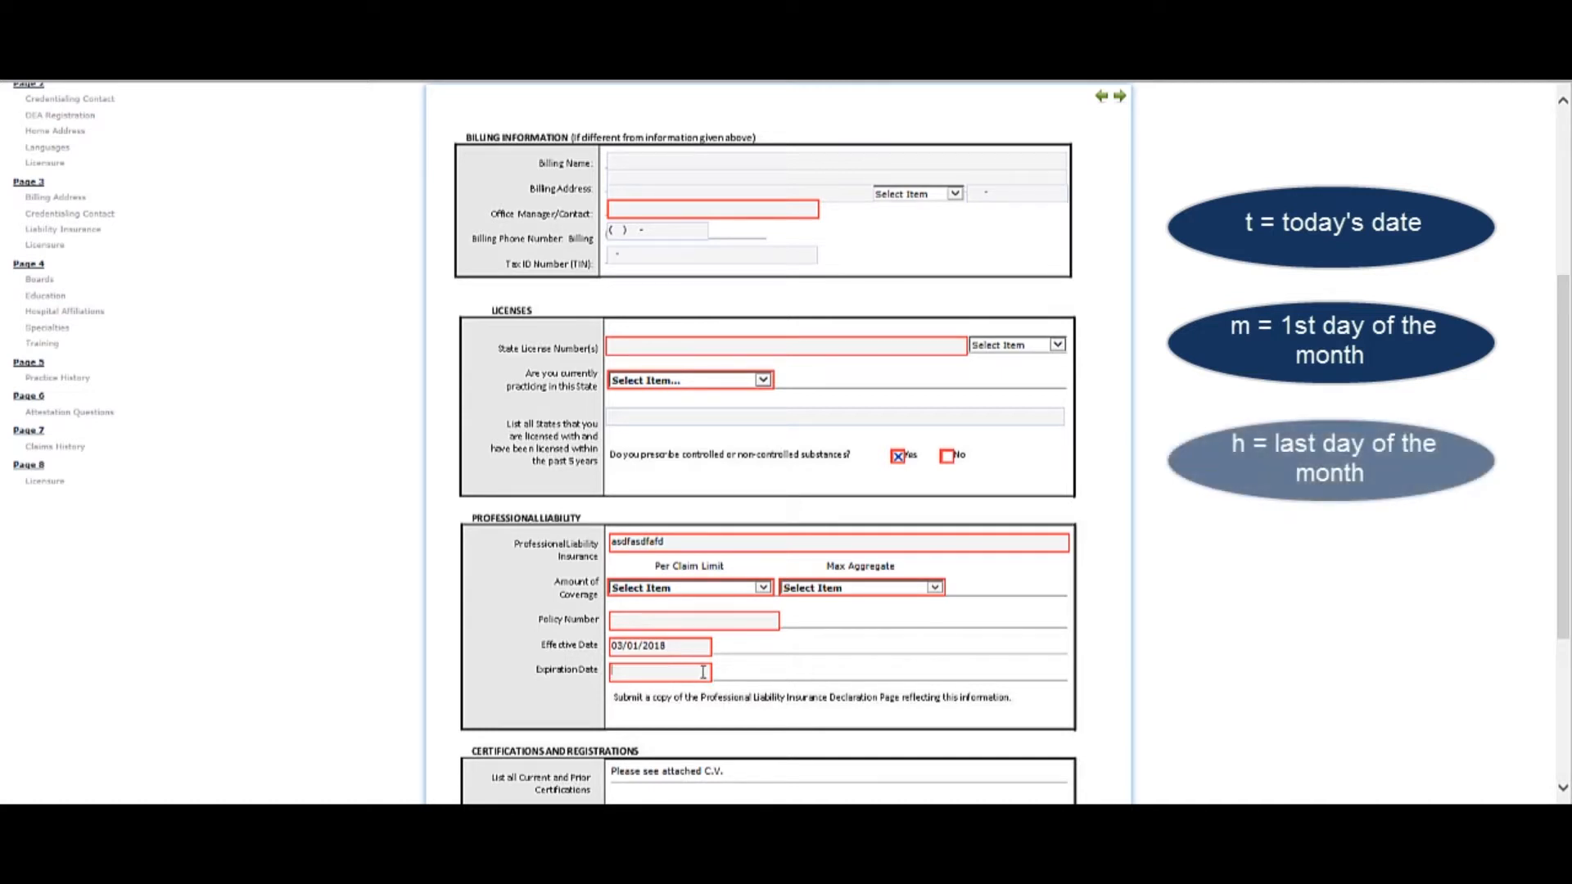
key(h)
click(703, 673)
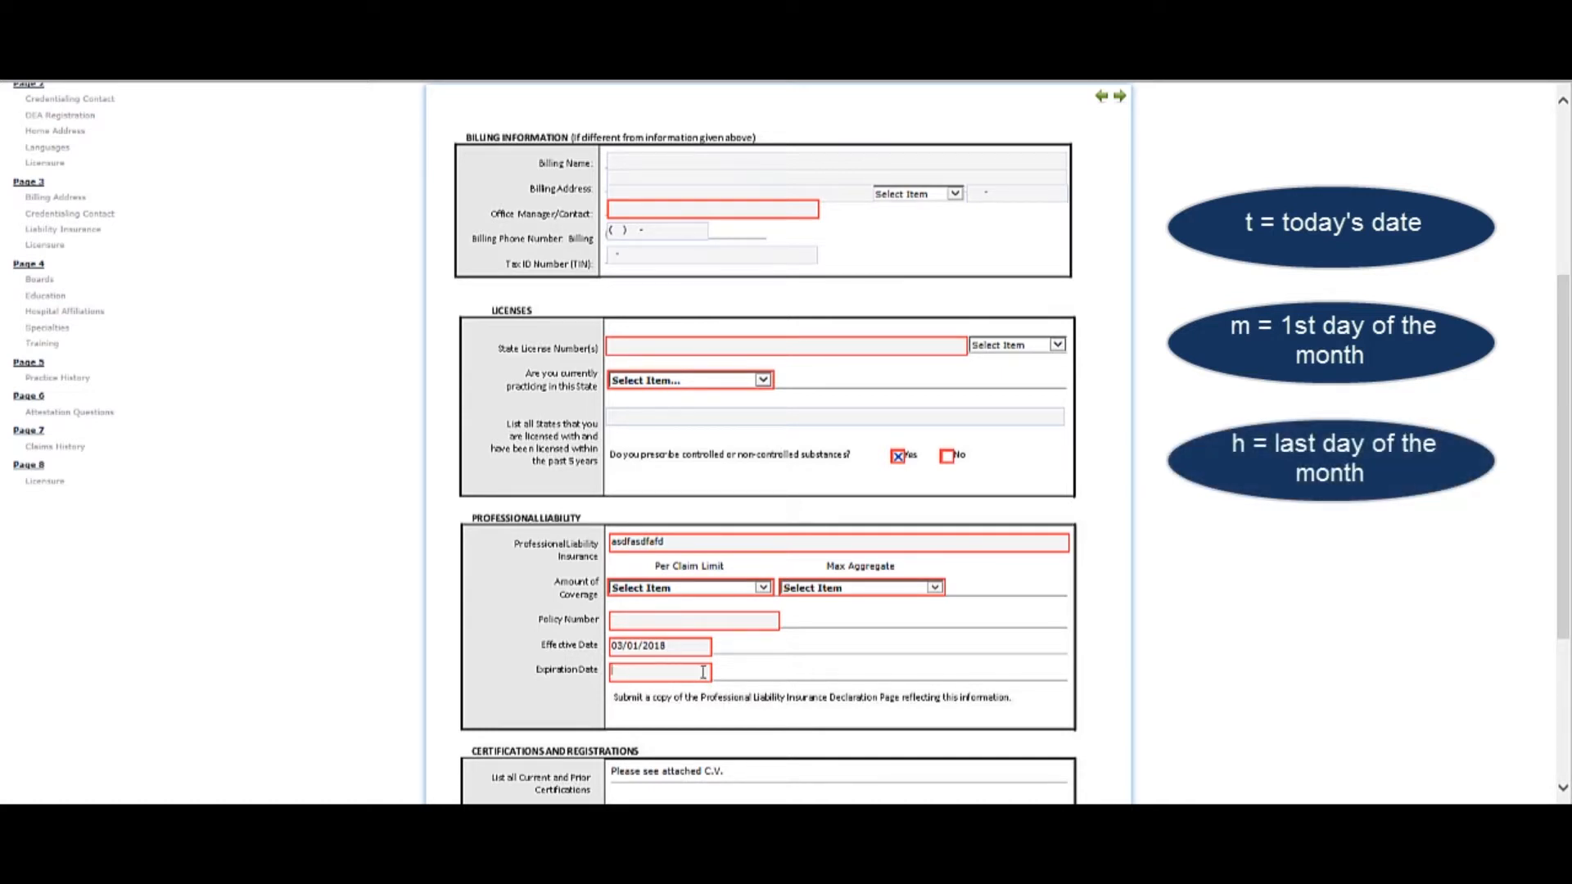
key(y)
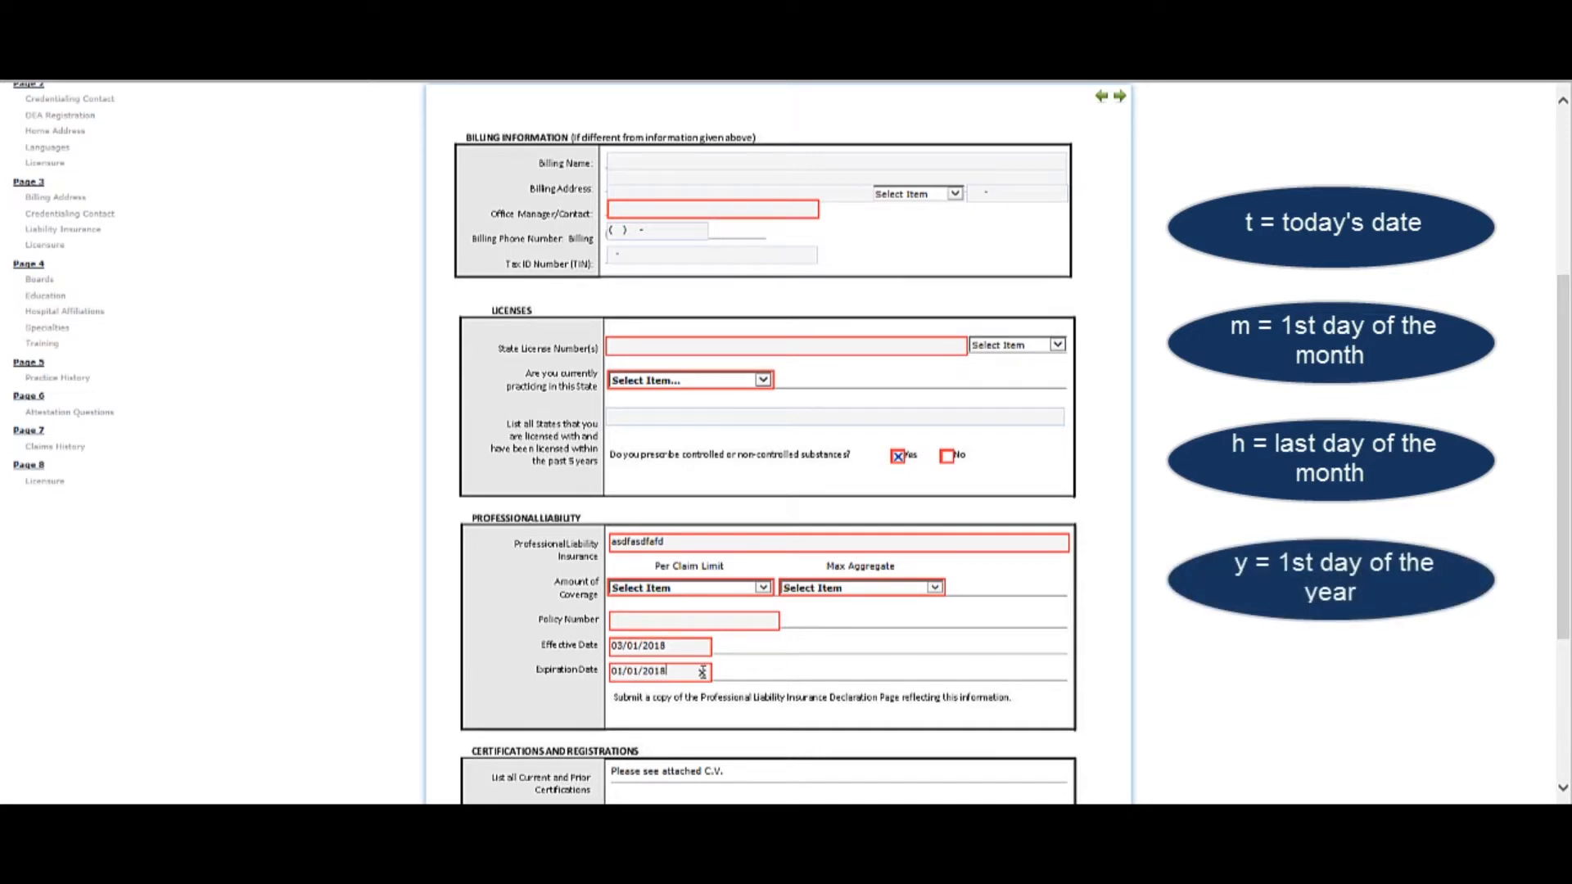
click(703, 673)
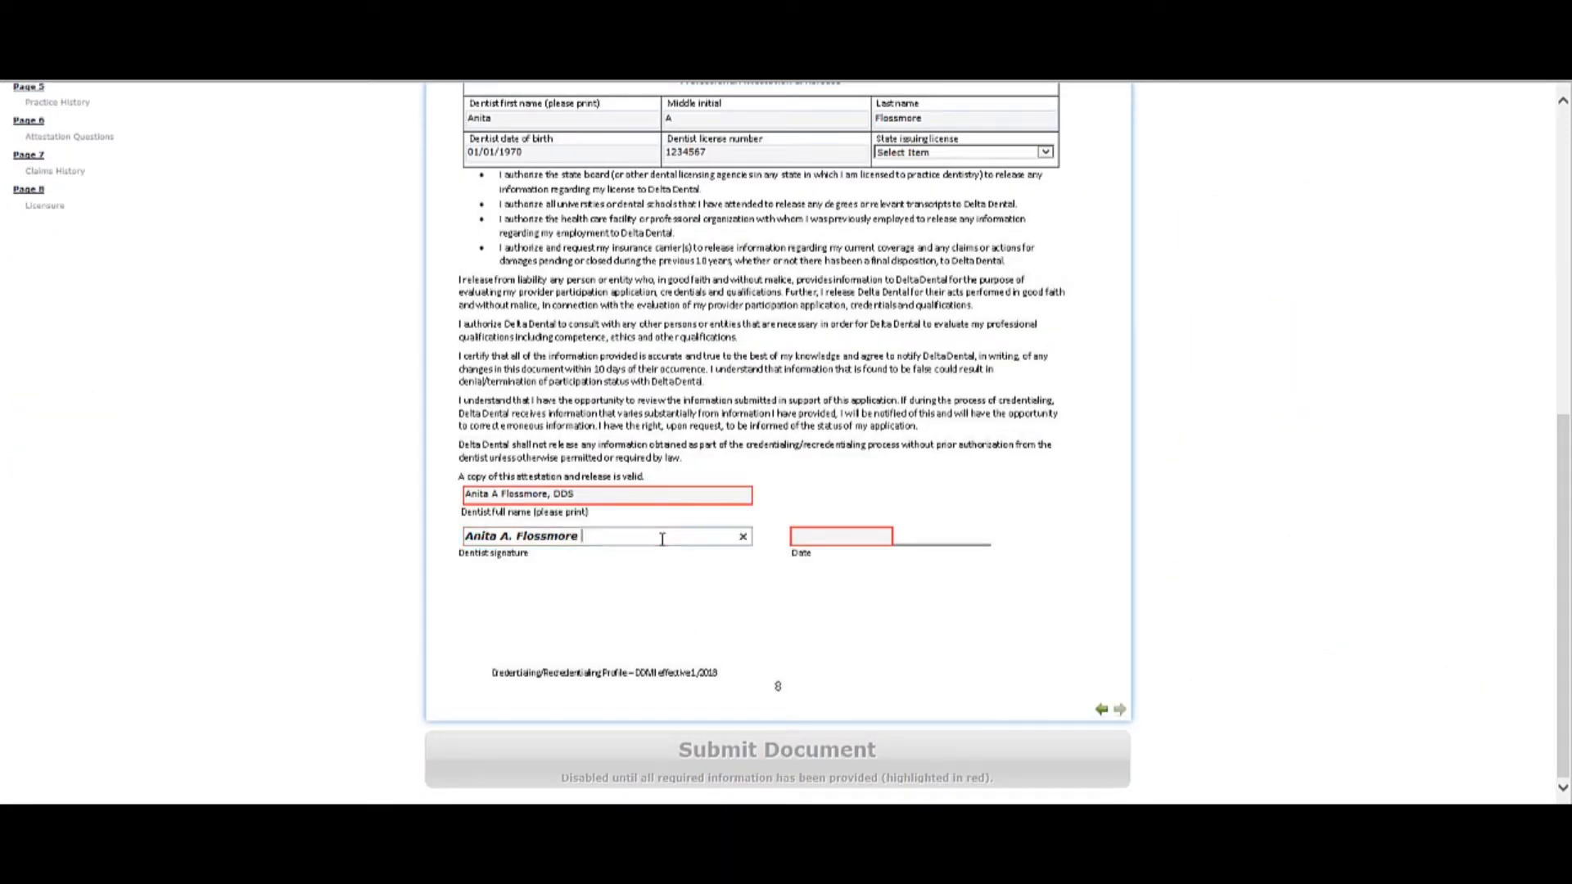
Date the dentist signature on the page 8 attestation 03/07/2018.
click(834, 537)
text(03072018)
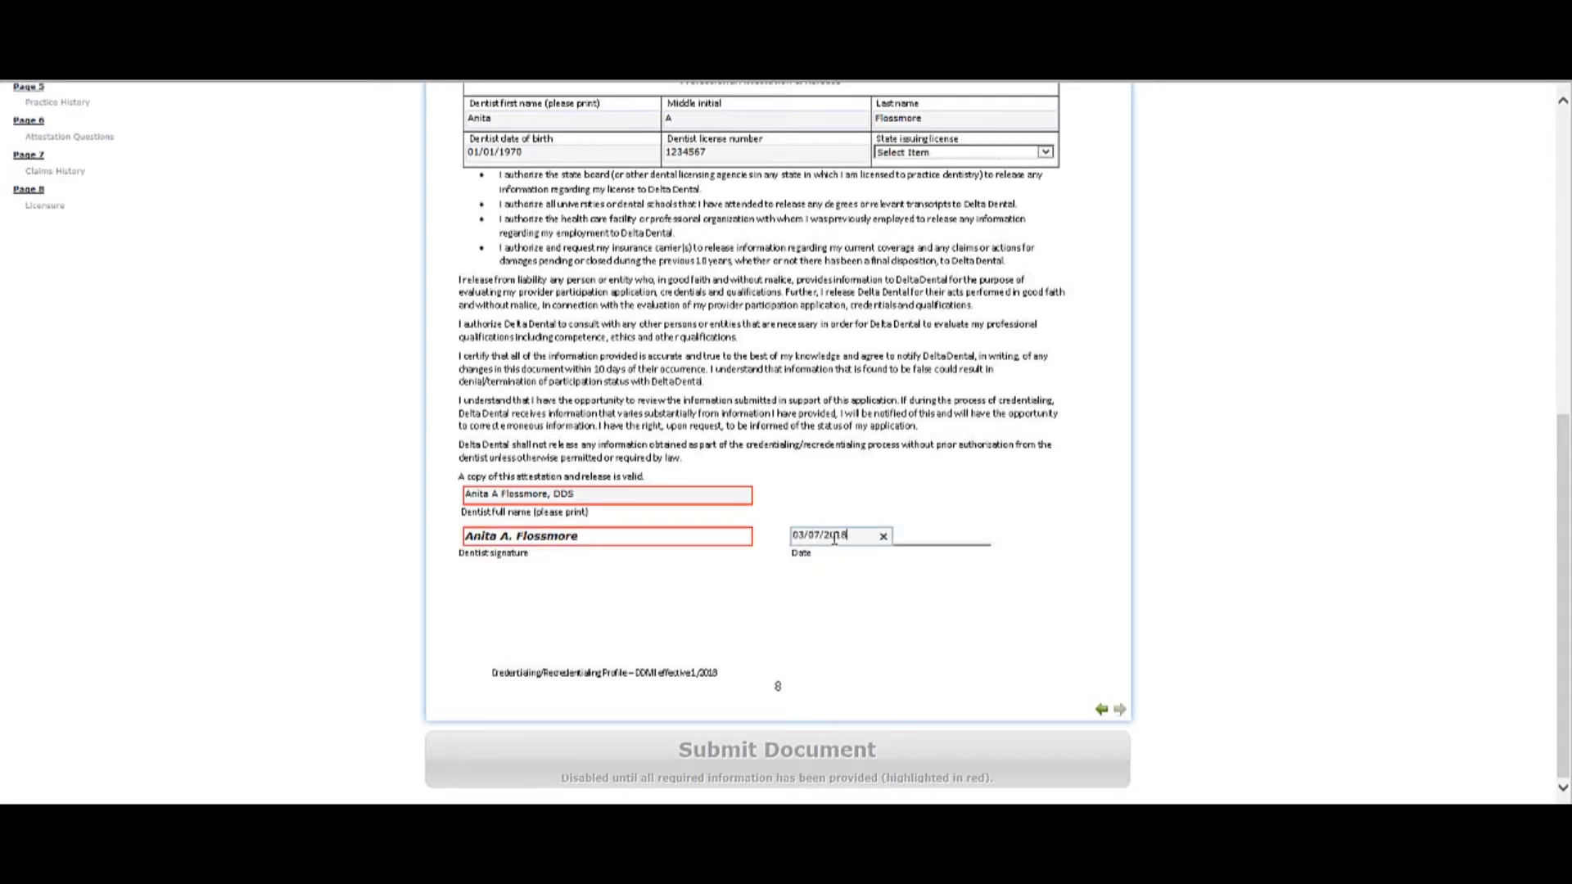
click(917, 485)
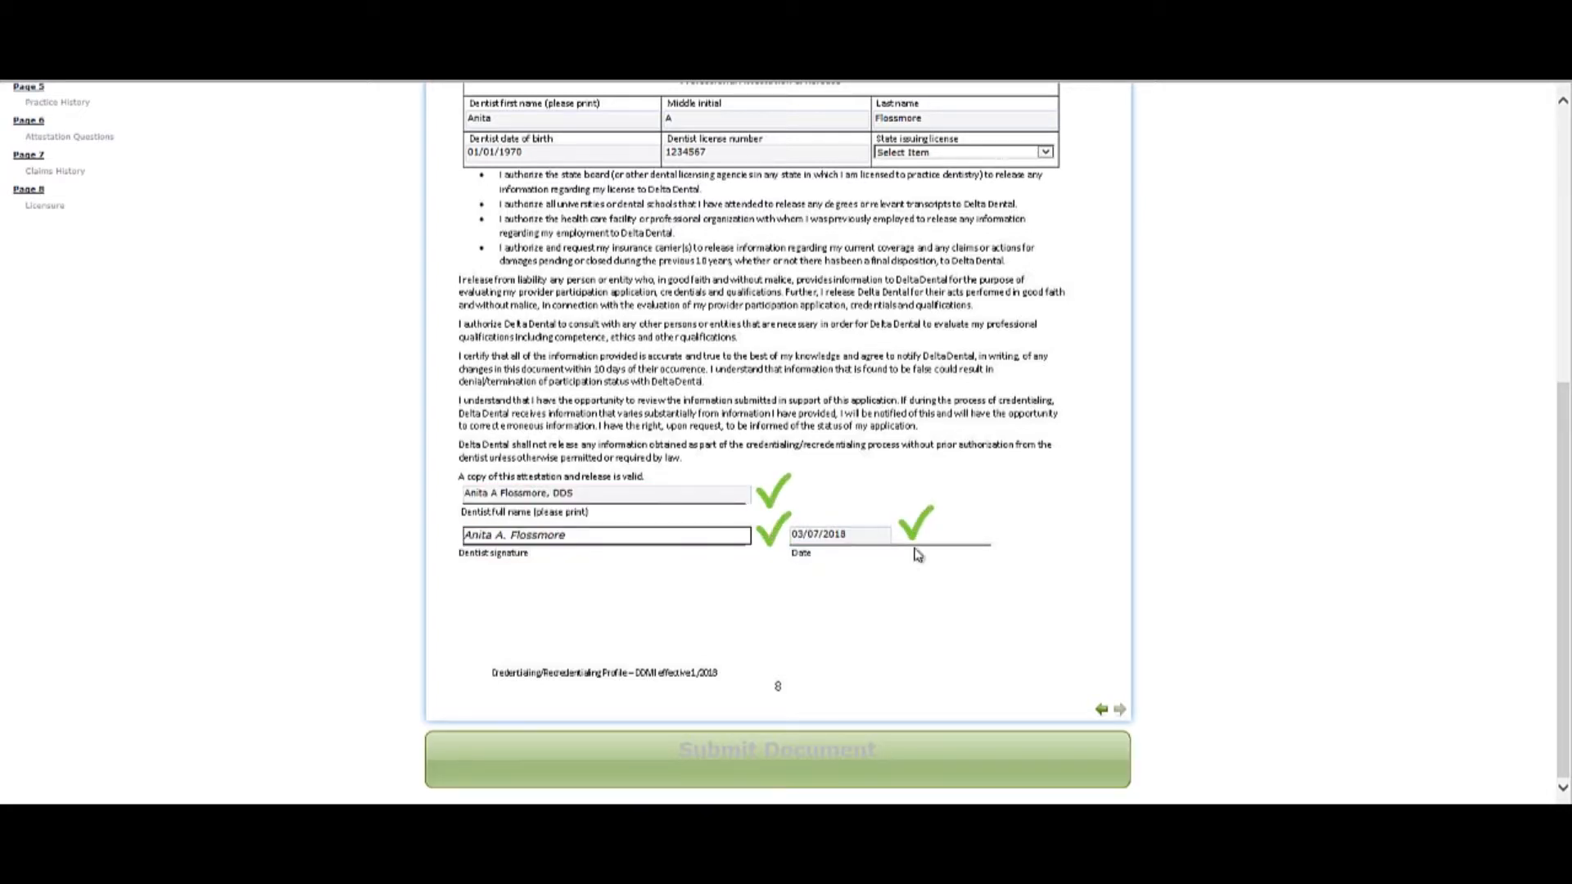
Submit the completed credentialing profile and proceed to the next document with the network agreement forms.
click(798, 771)
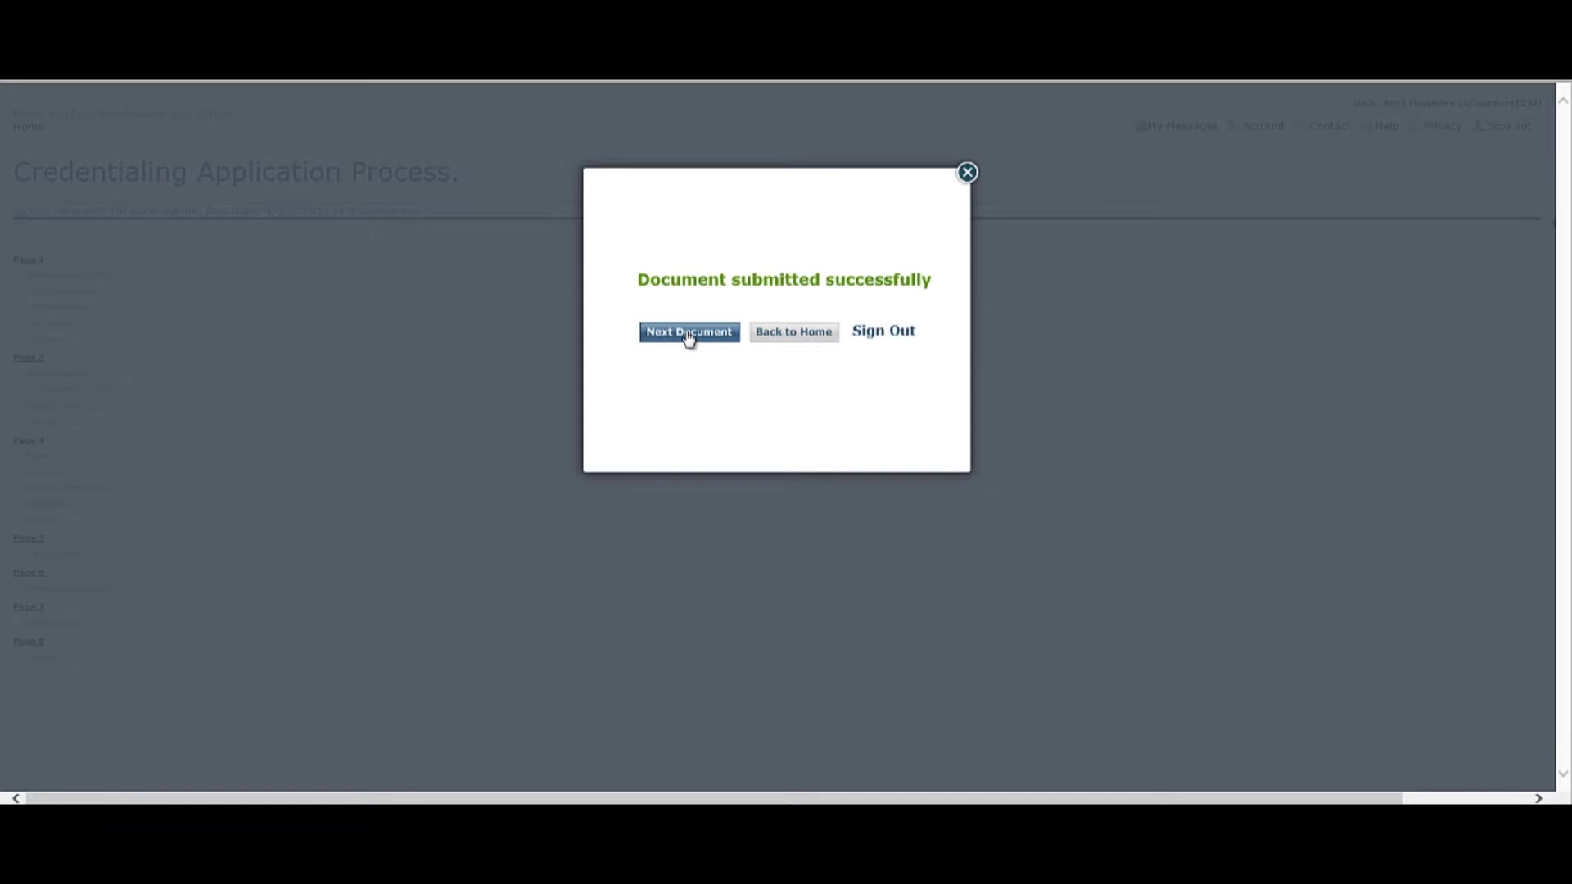
click(688, 333)
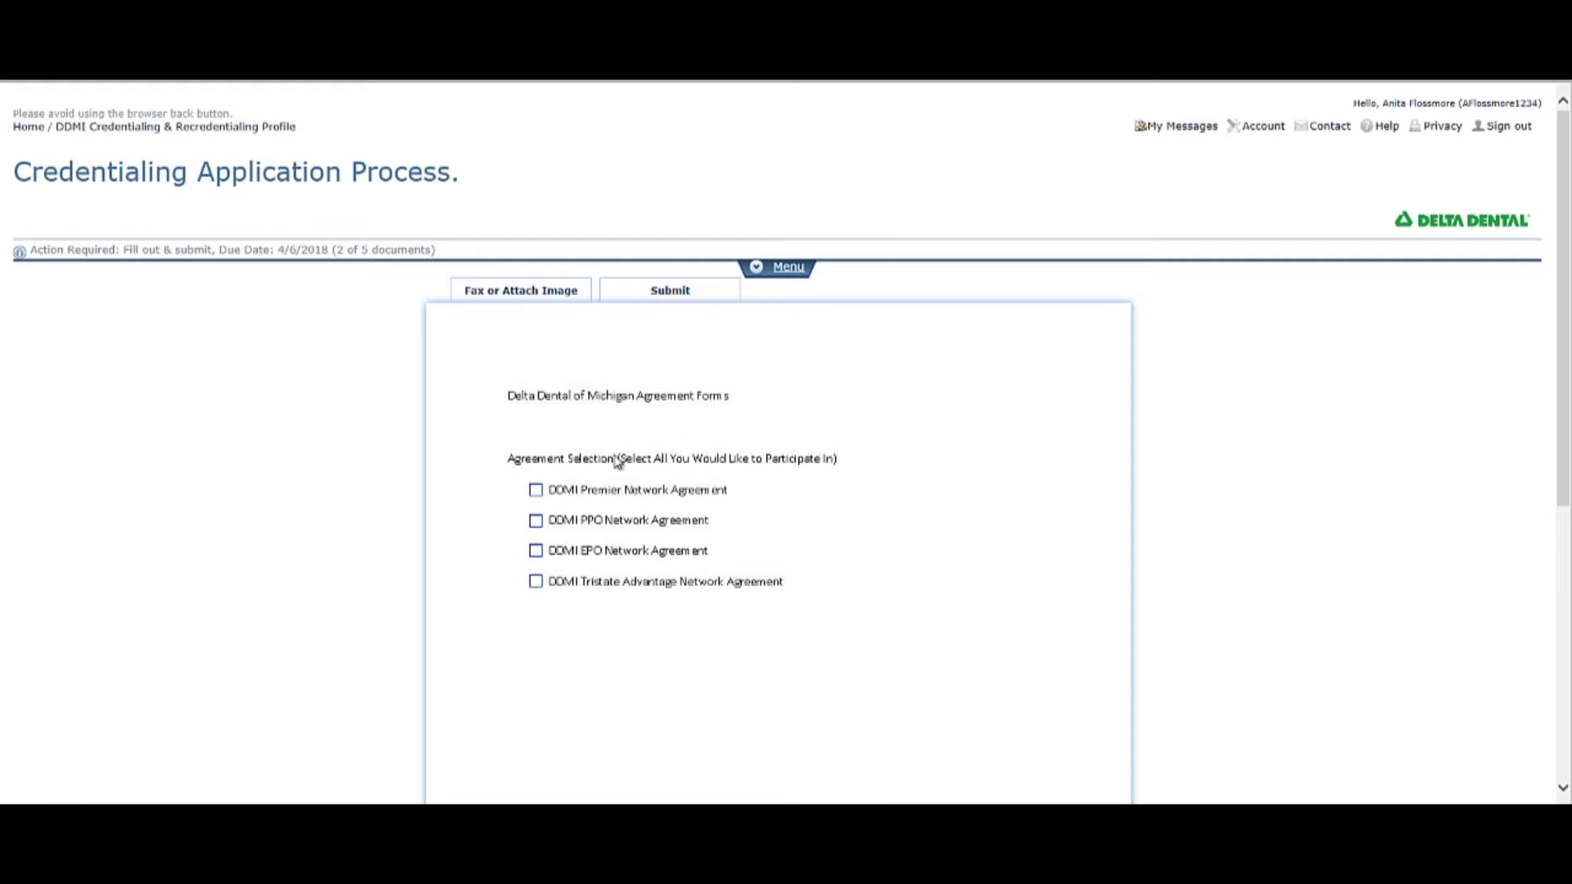
Select the DDMI Premier and DDMI PPO network agreements and go to page 12 of the agreement forms.
click(537, 489)
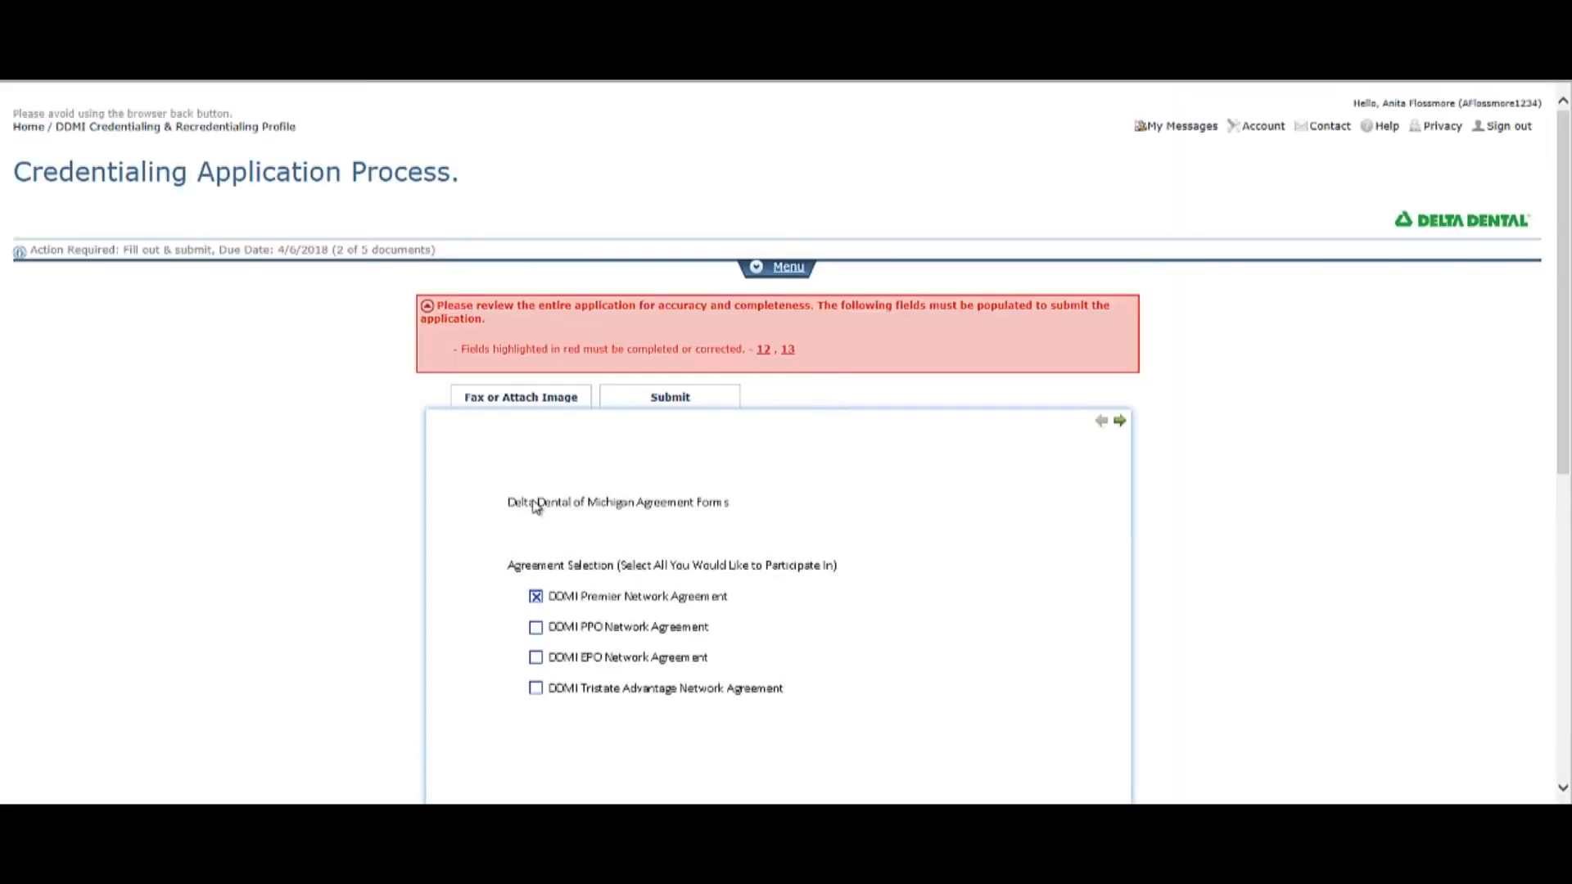
click(536, 627)
mouse_move(1121, 422)
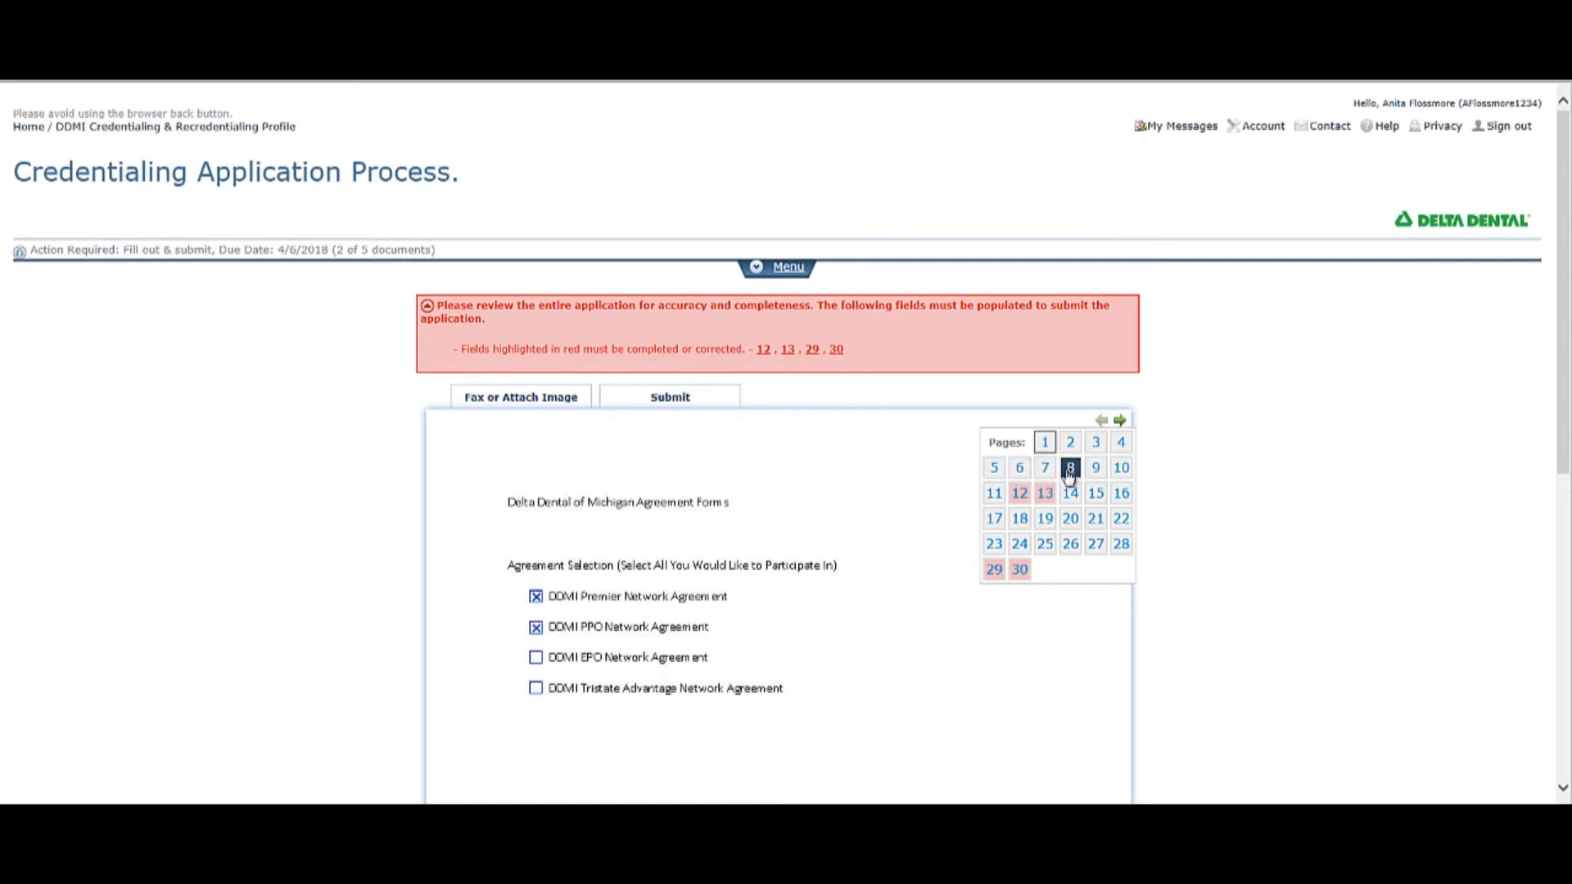
click(1019, 492)
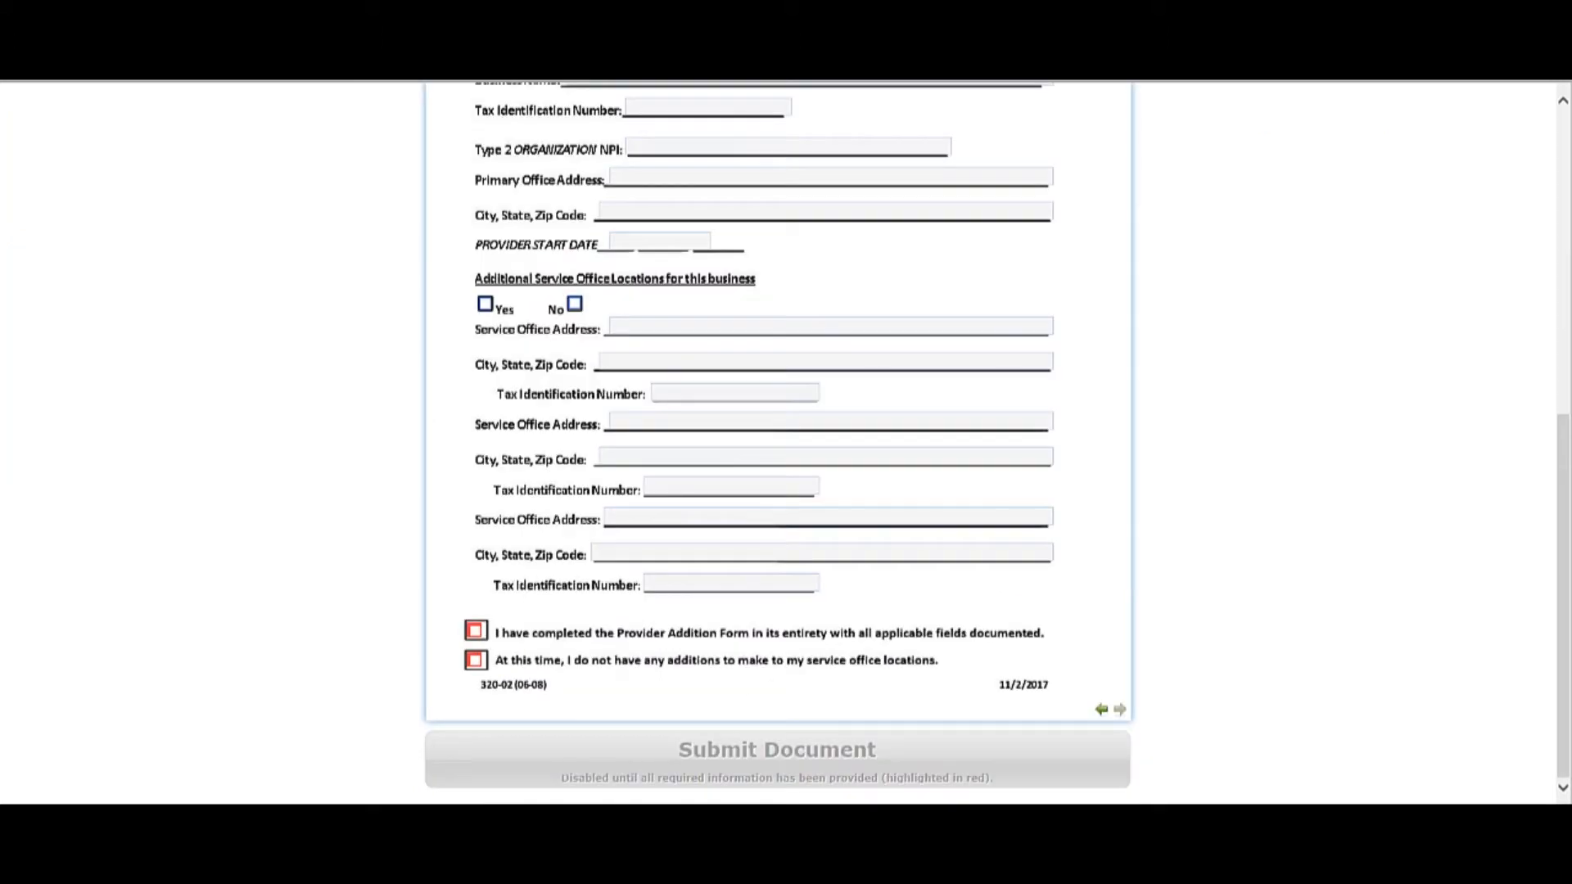
Declare no additions to the service office locations, submit the agreement document and proceed to the W-9.
click(475, 660)
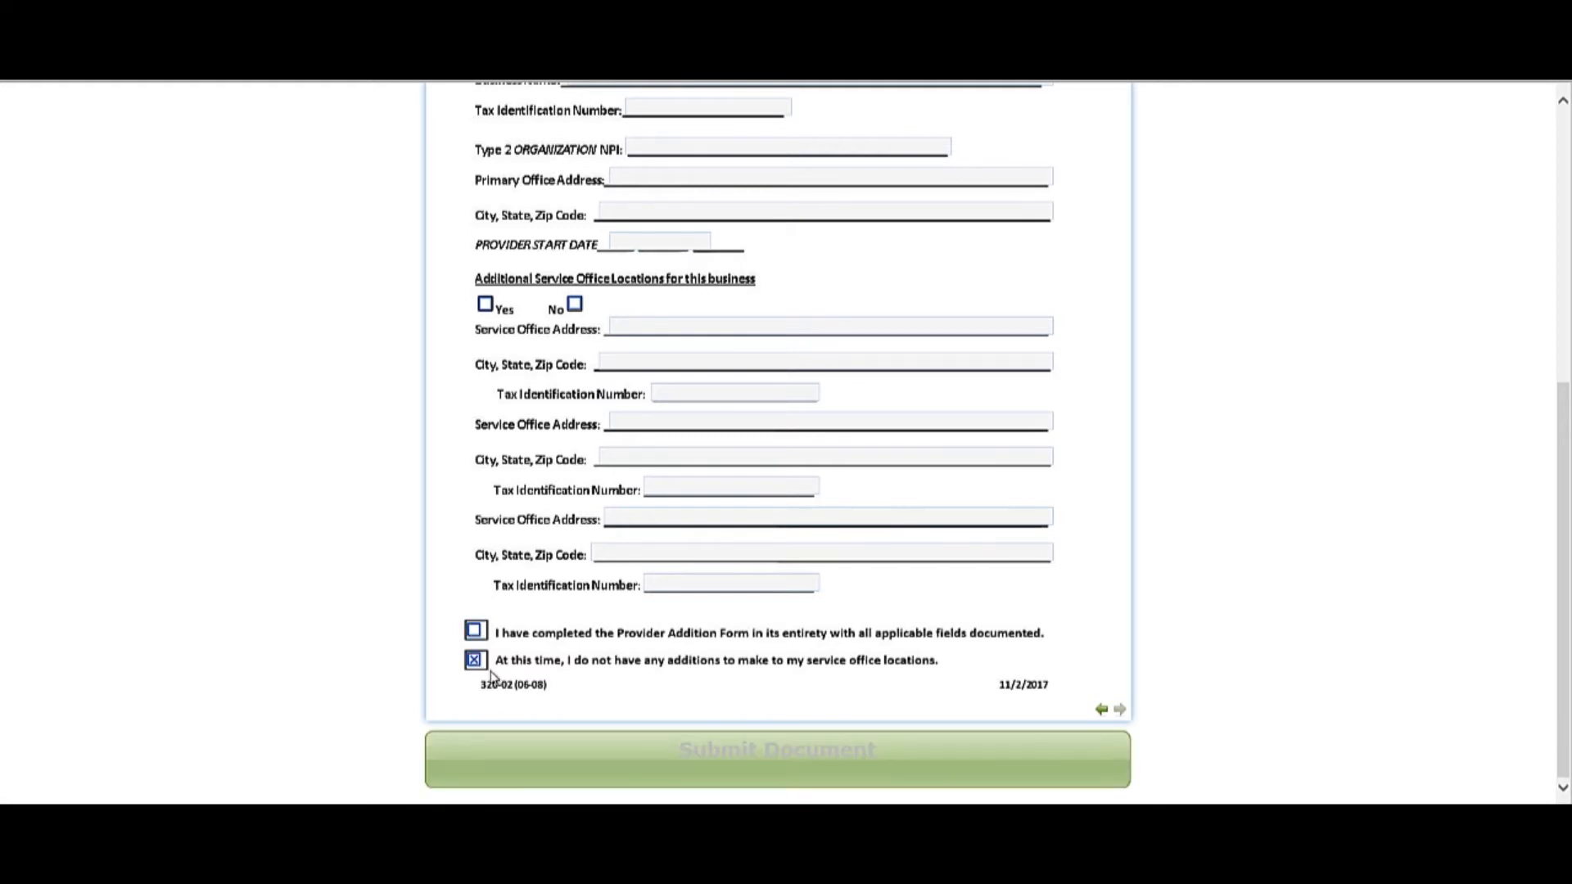
click(787, 773)
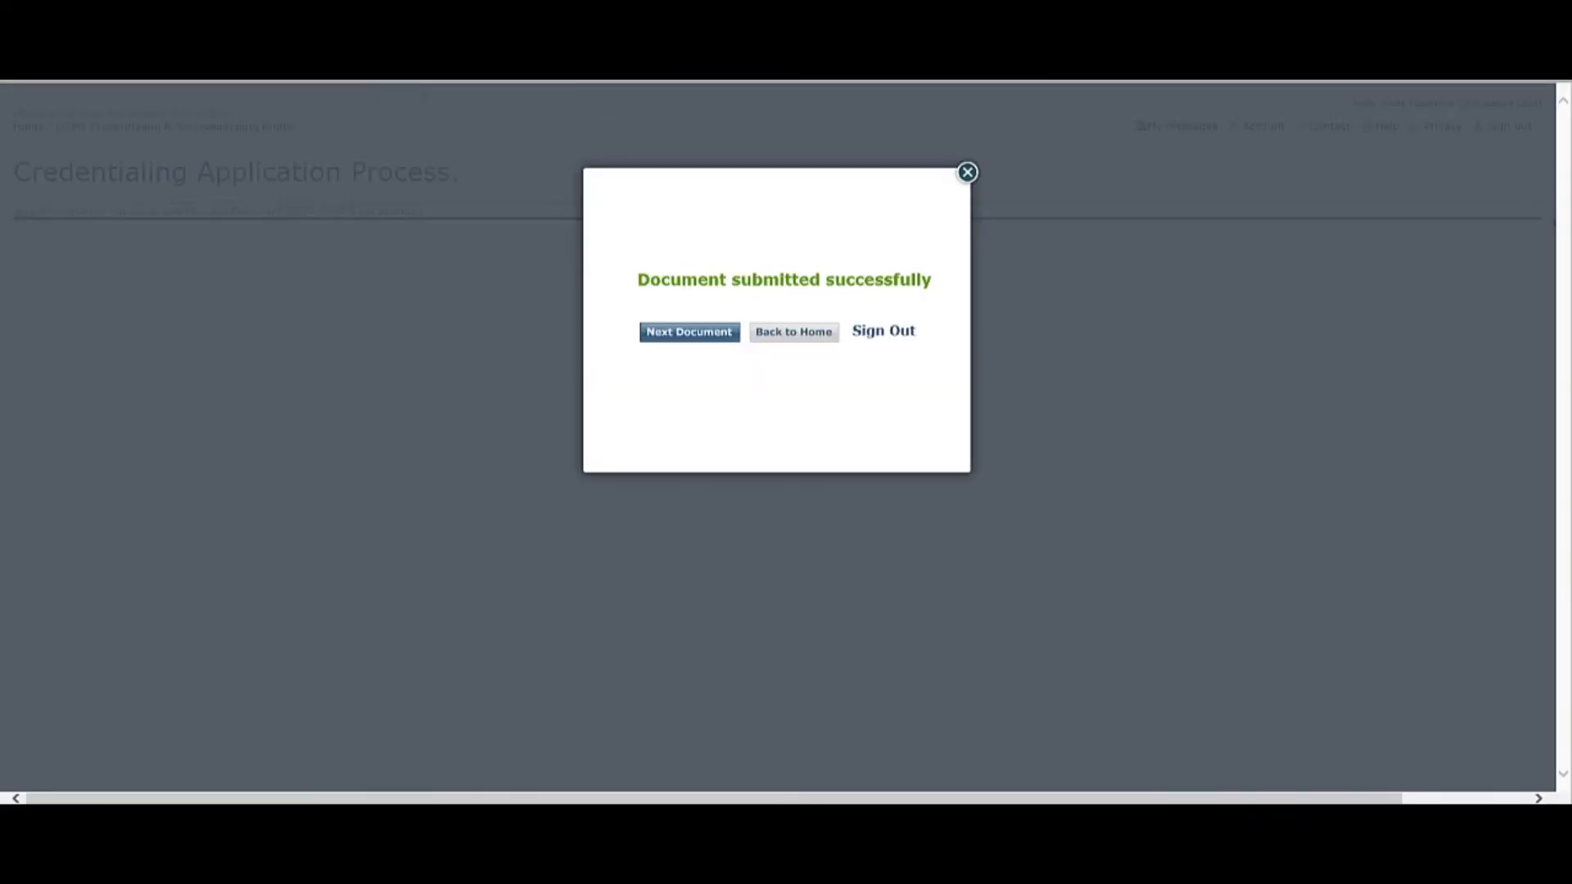
click(681, 333)
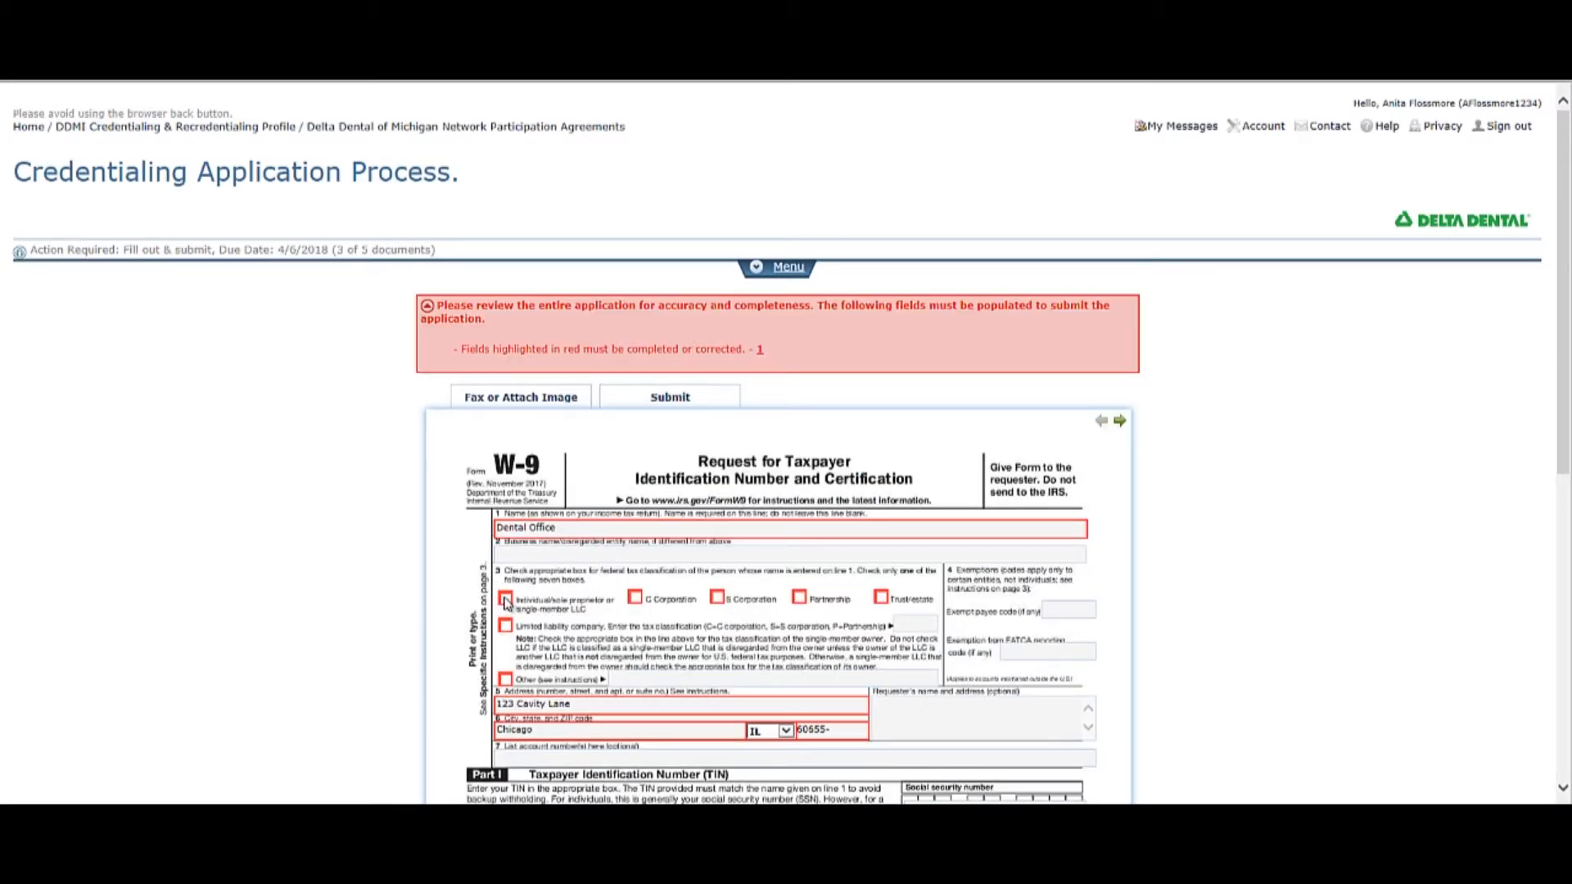
Classify the W-9 taxpayer as individual/sole proprietor, sign with the dentist's full name and date it 03/08/2018.
click(505, 600)
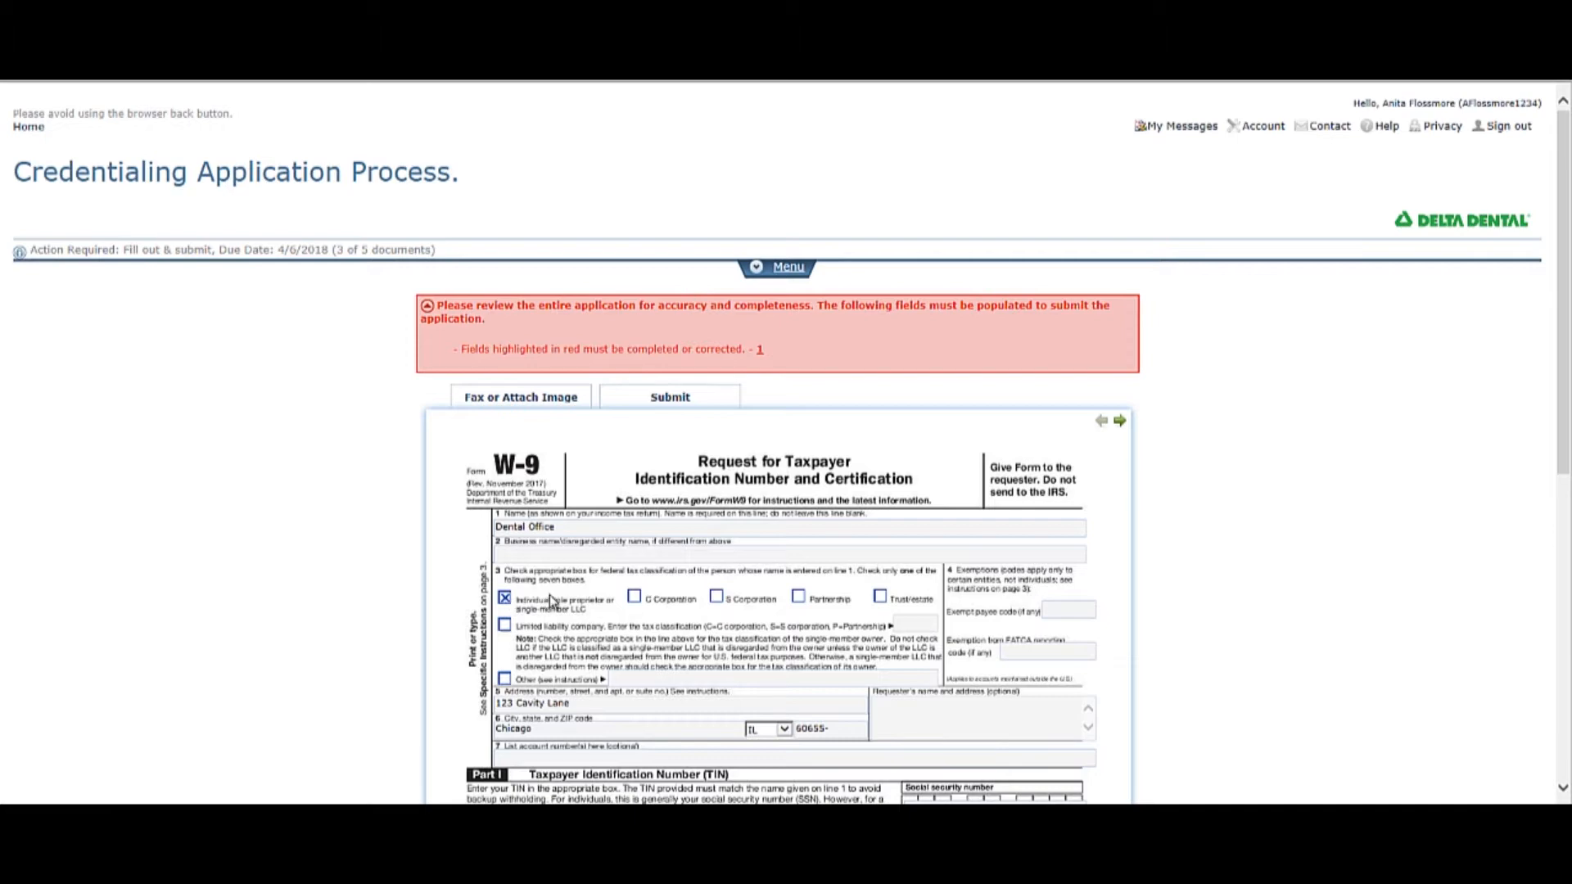
scroll(576, 606, down, 6)
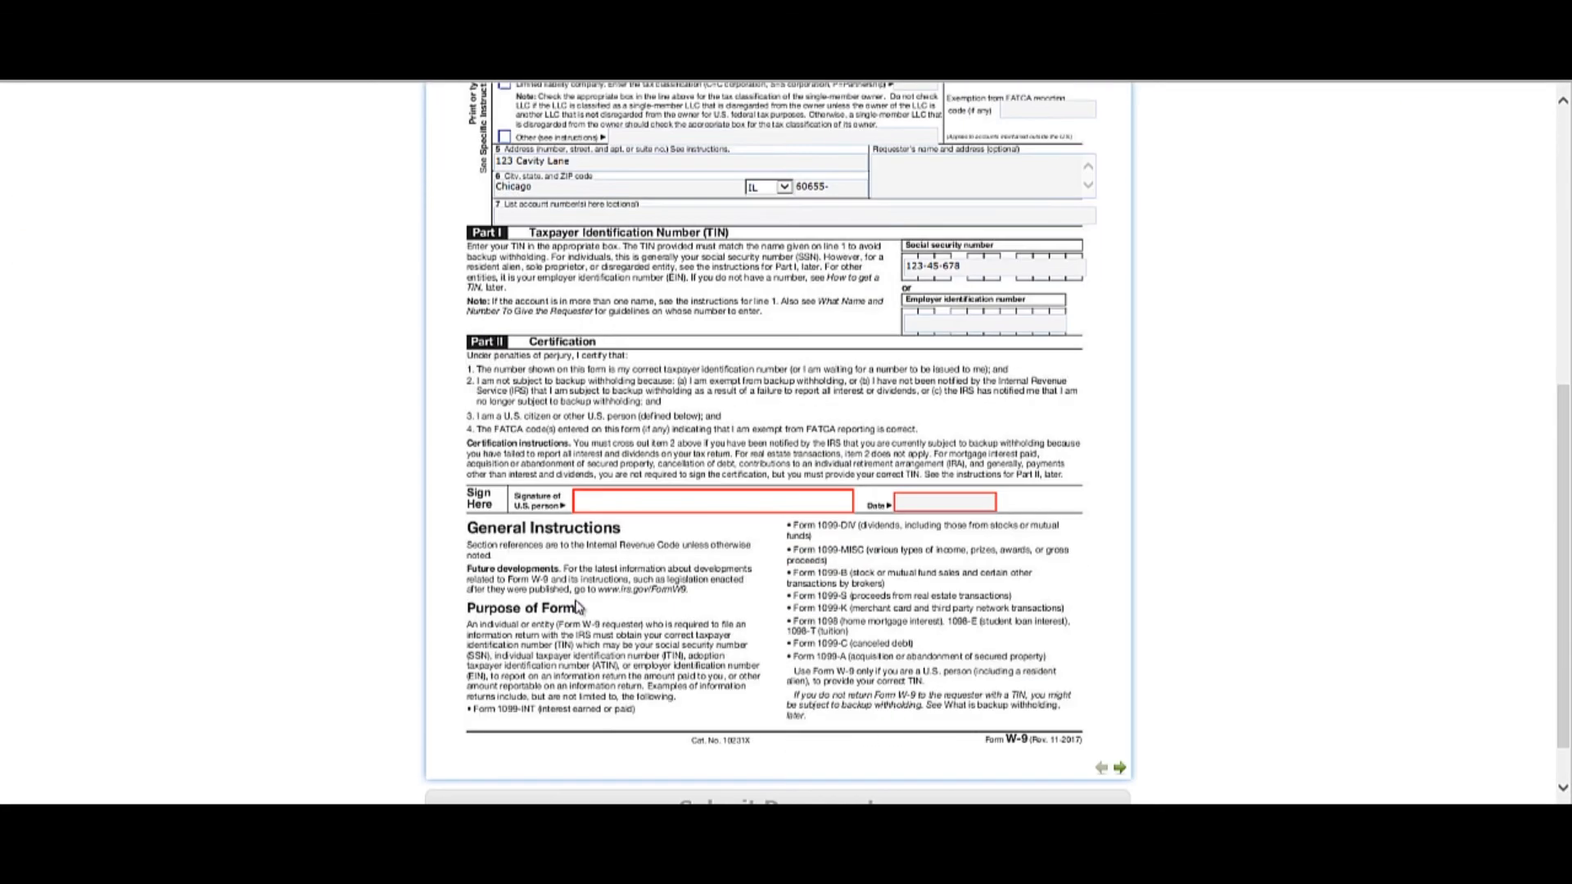
click(596, 498)
text(Anita Flossmore)
key(Tab)
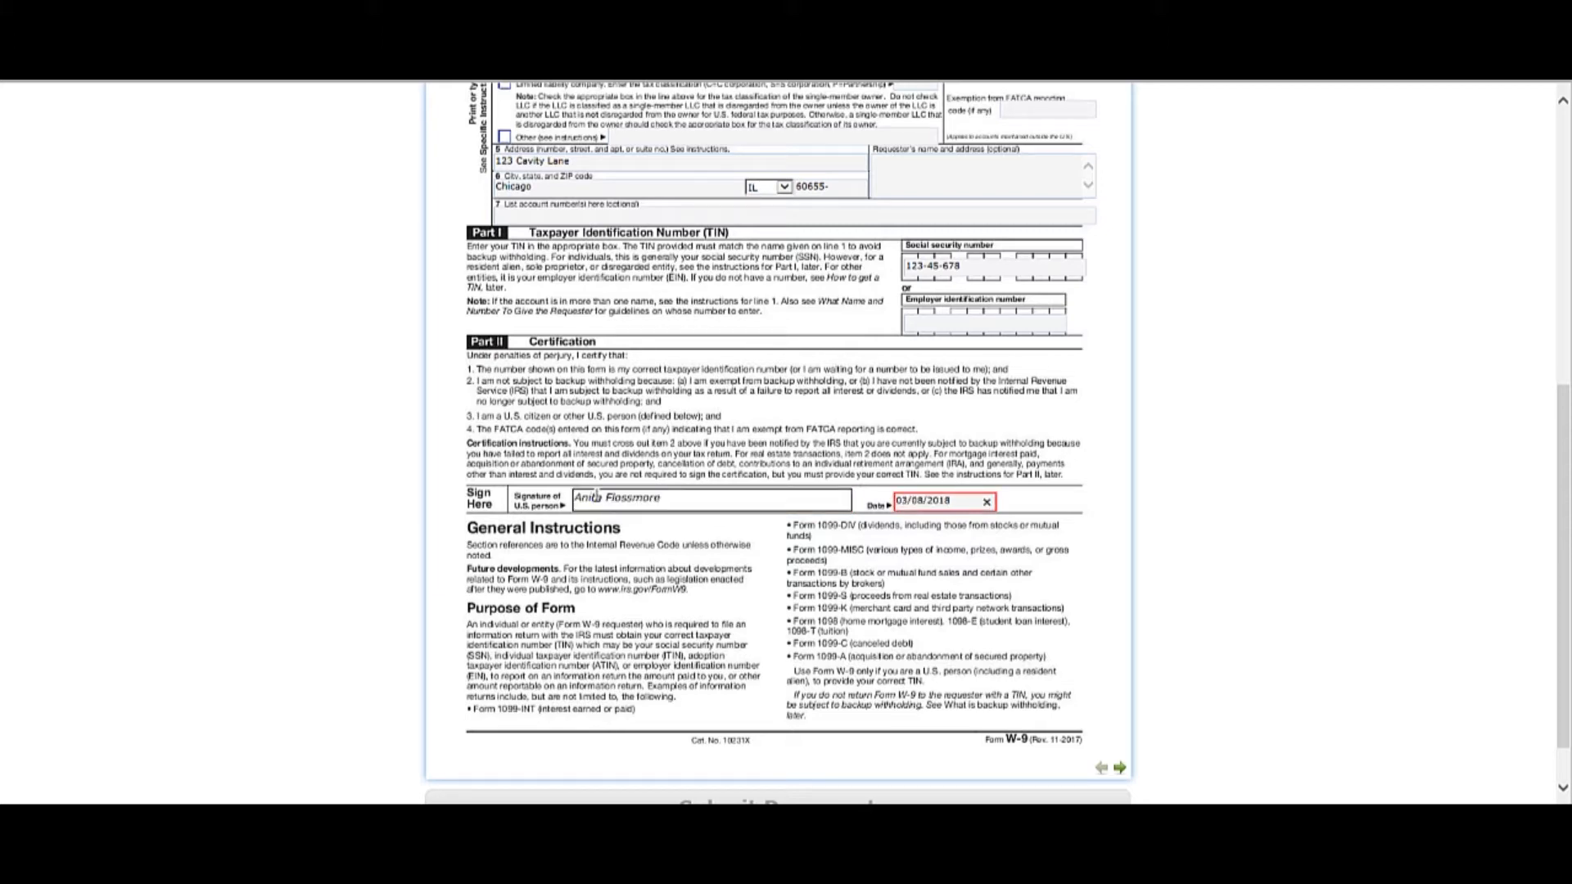
click(846, 445)
Open the blank additional W-9 on page 7 and locate the option for copying the page.
scroll(848, 445, up, 1)
scroll(846, 445, up, 5)
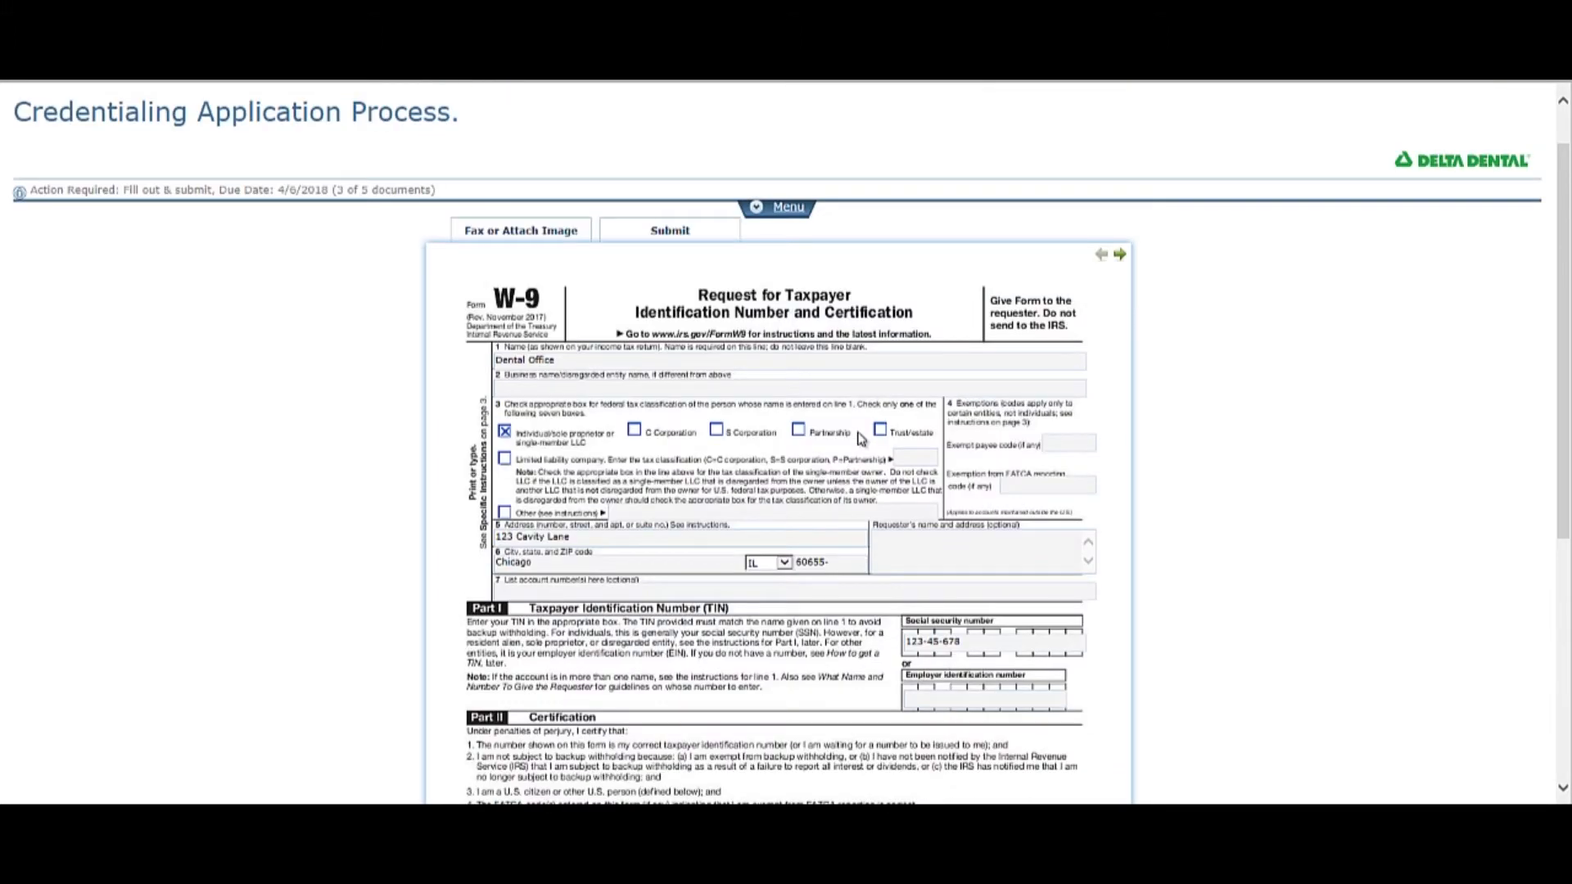
mouse_move(1120, 258)
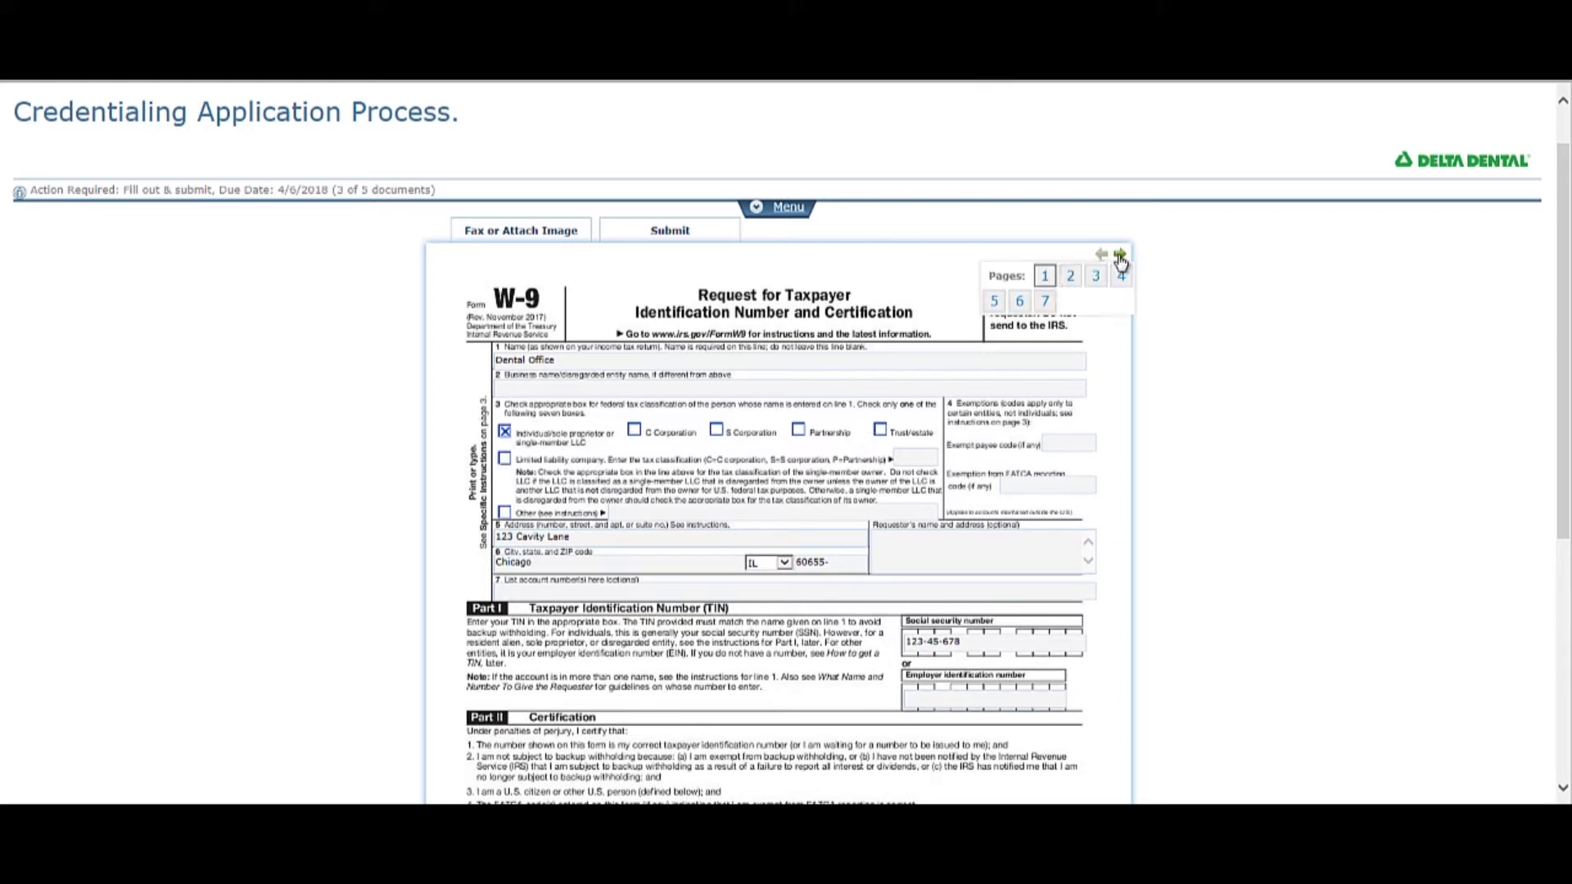
click(1045, 302)
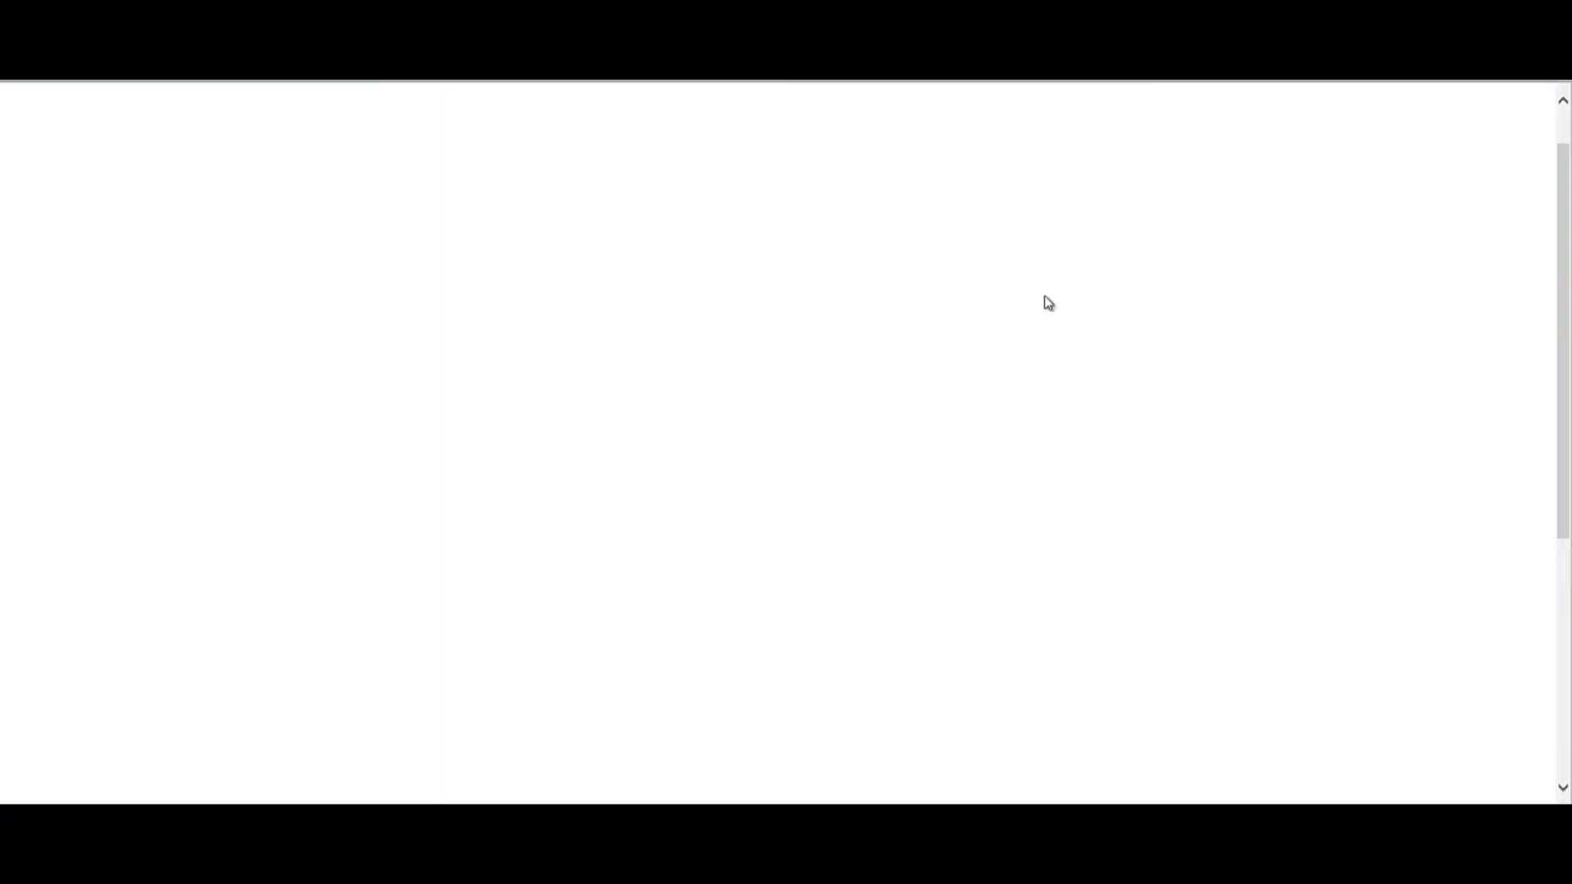
click(990, 317)
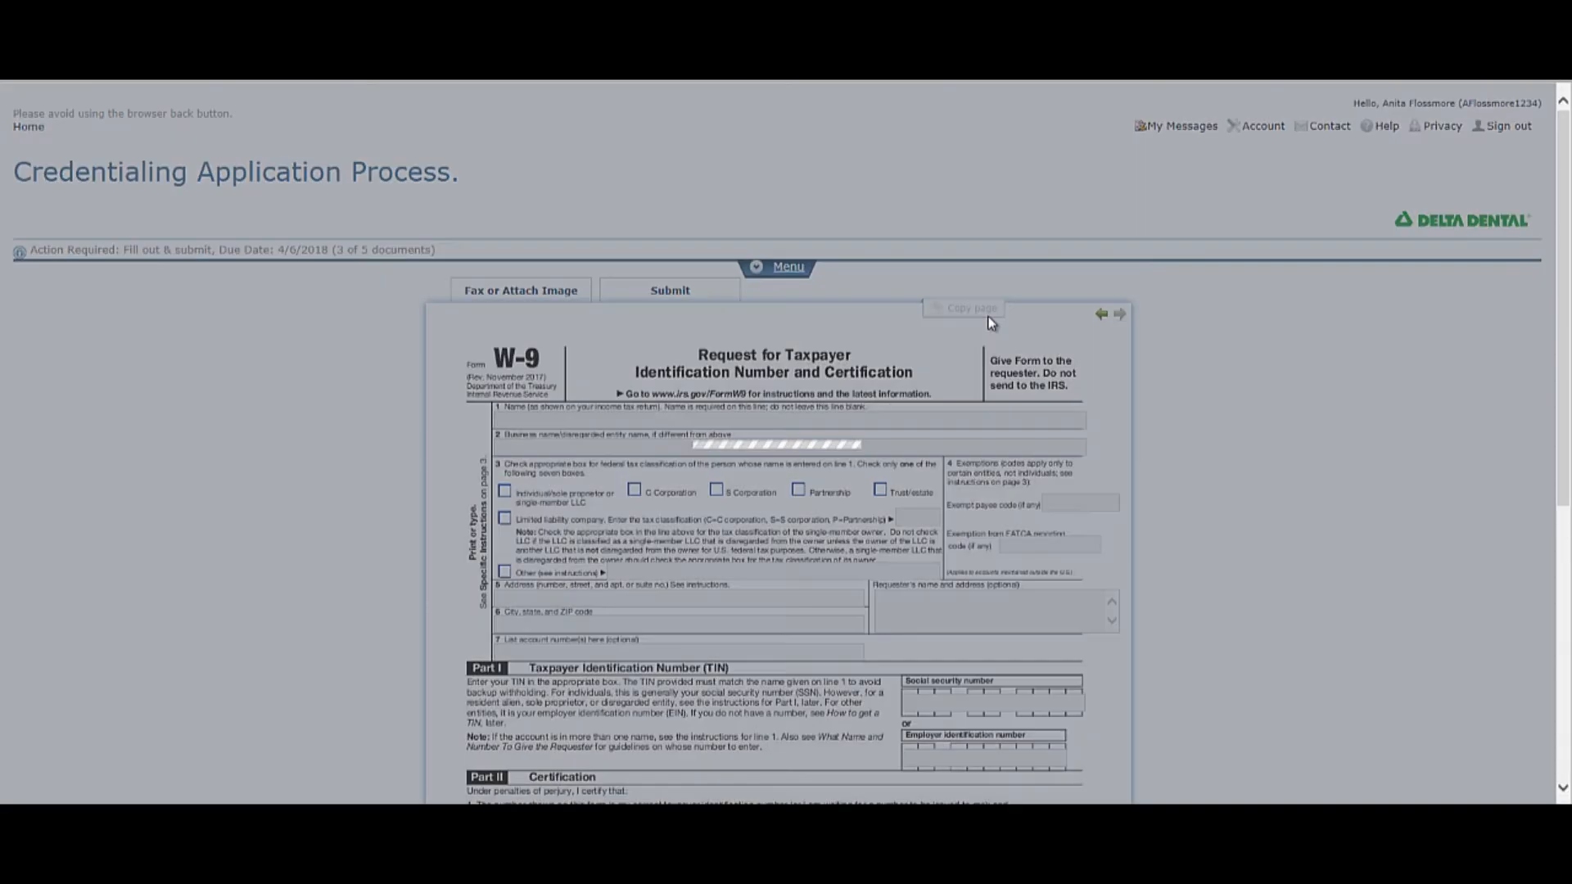
click(1005, 309)
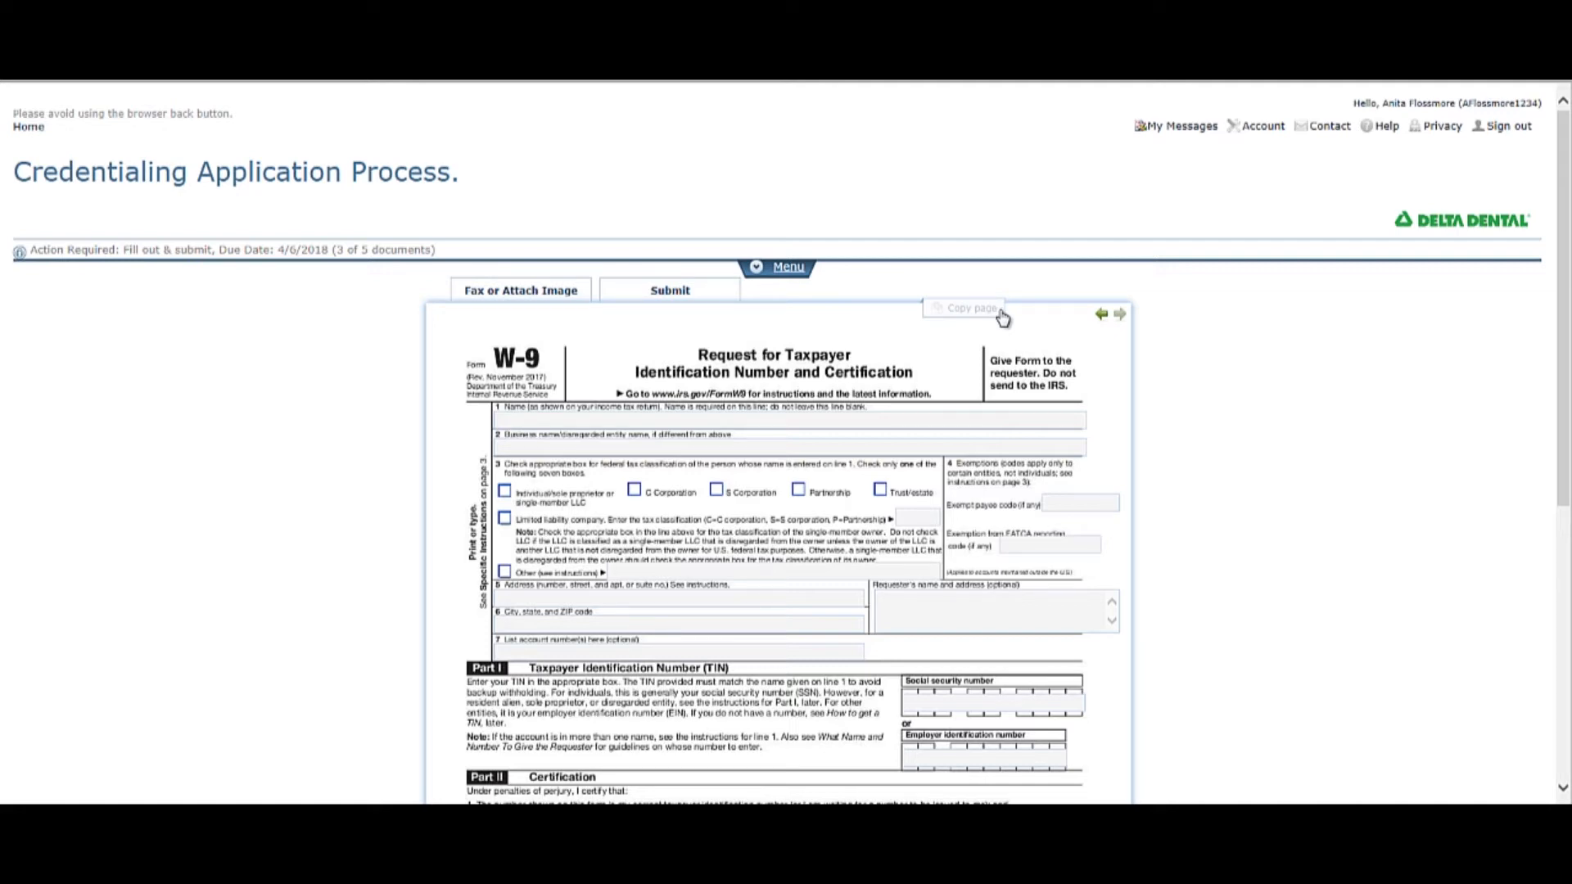
Submit the completed W-9 document and proceed to the Delta Dental Final Submission Agreement.
scroll(1013, 344, down, 6)
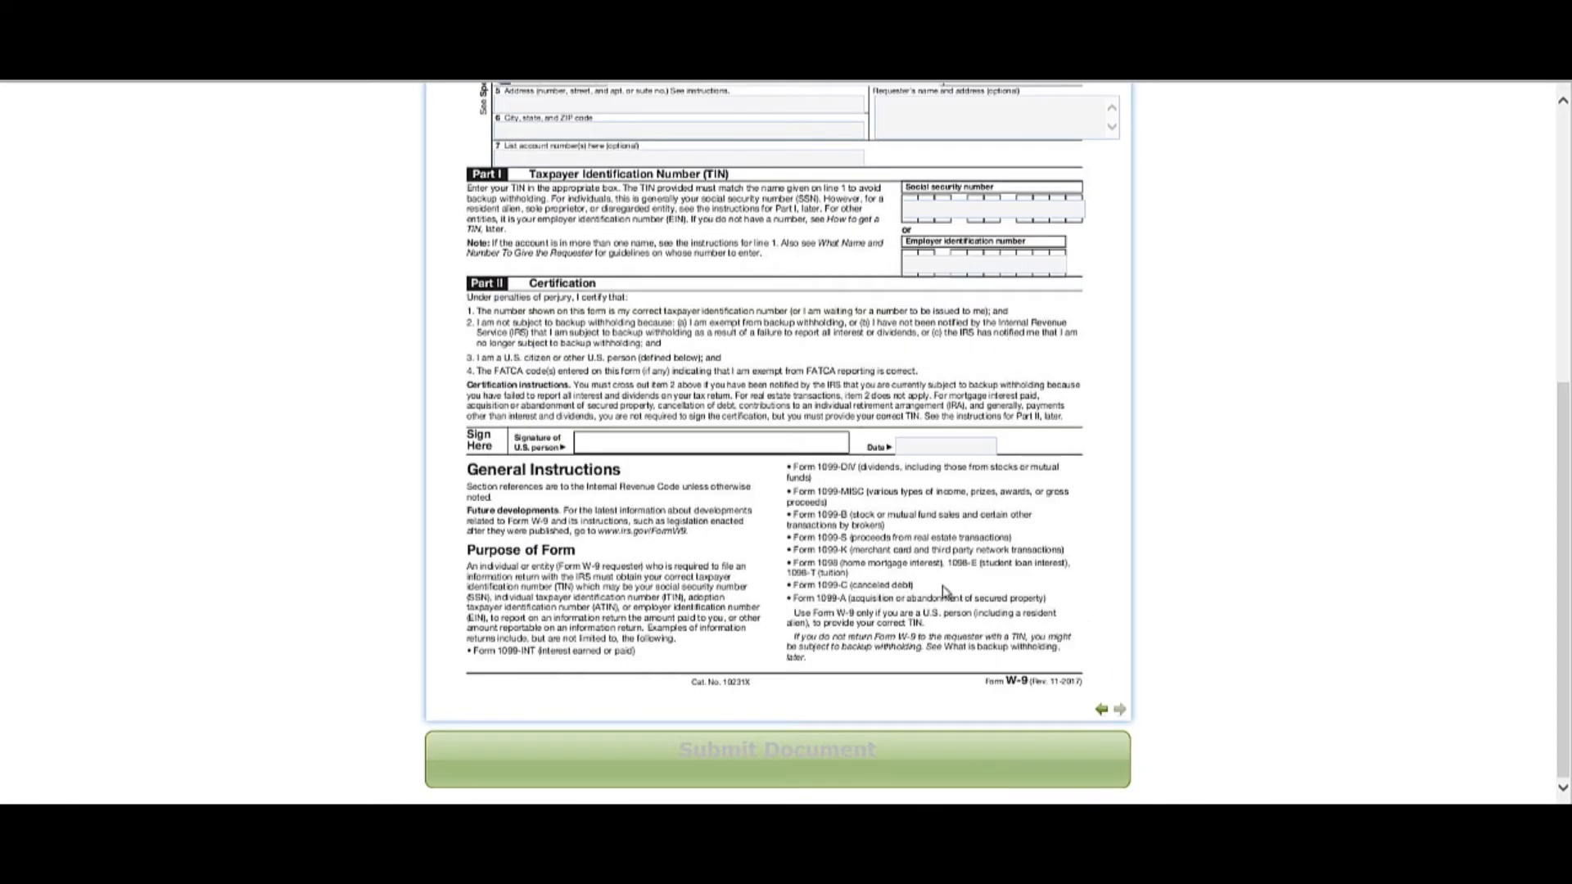
click(825, 760)
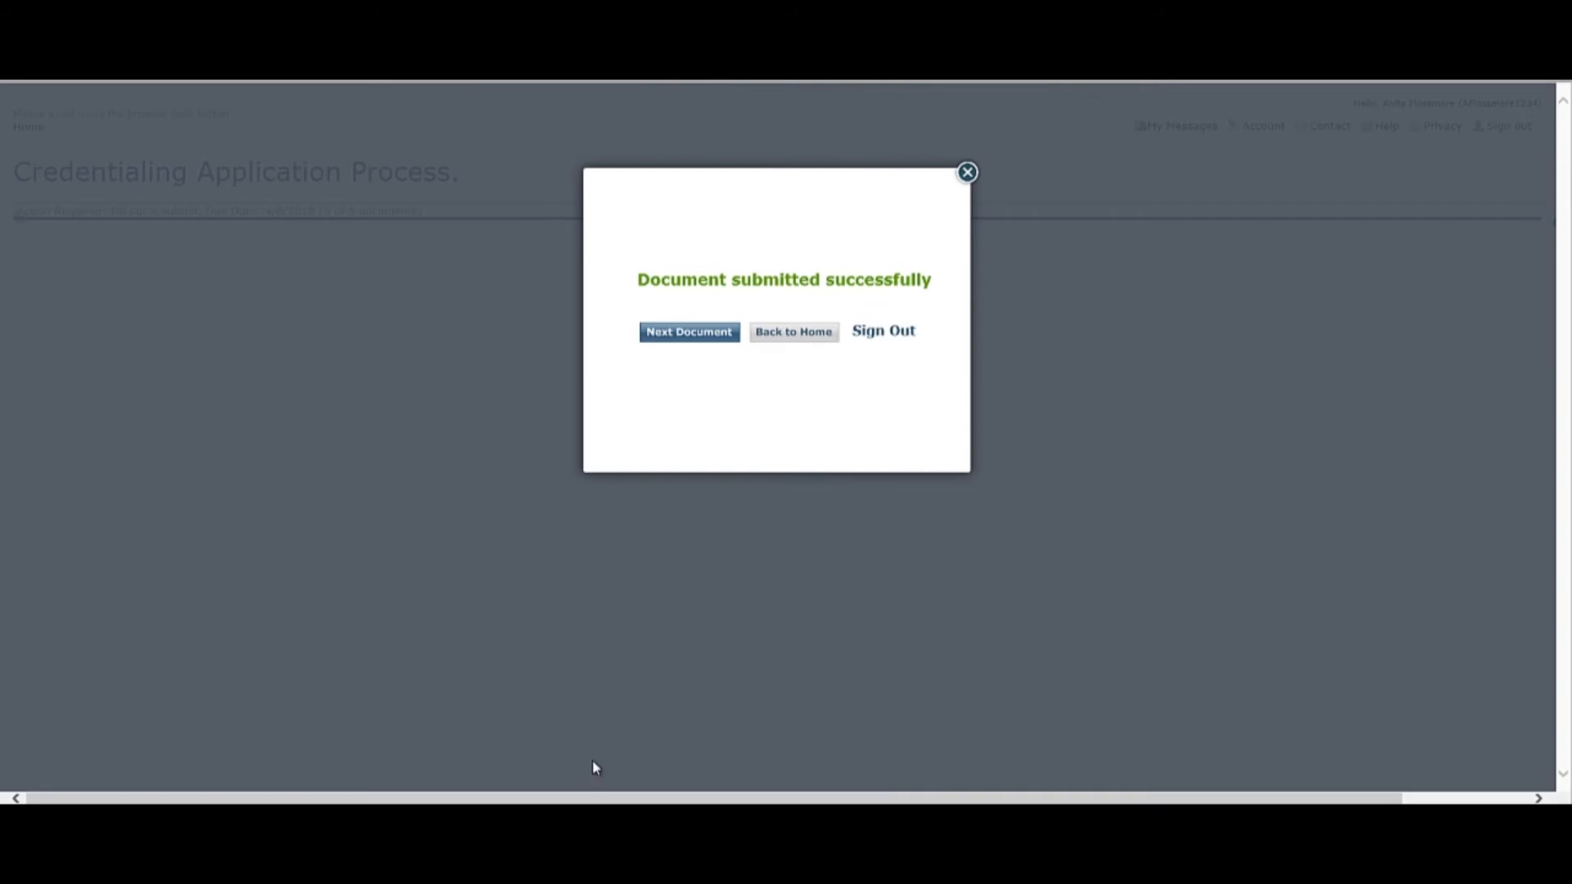
click(699, 339)
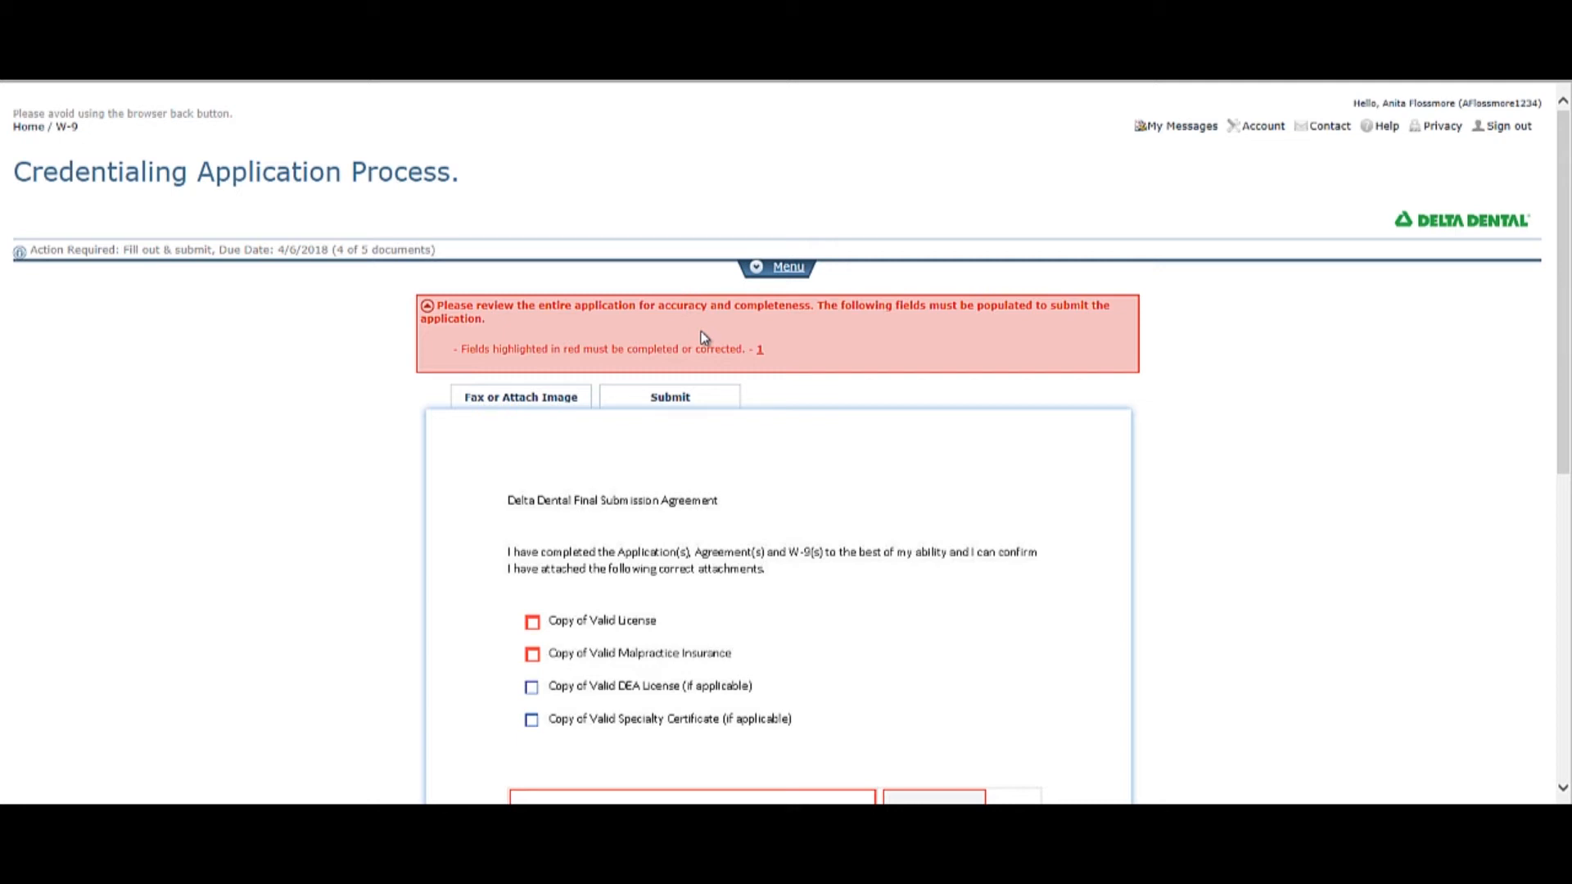
Confirm that copies of the valid license and malpractice insurance are attached, and review the list of attached files.
scroll(704, 337, down, 2)
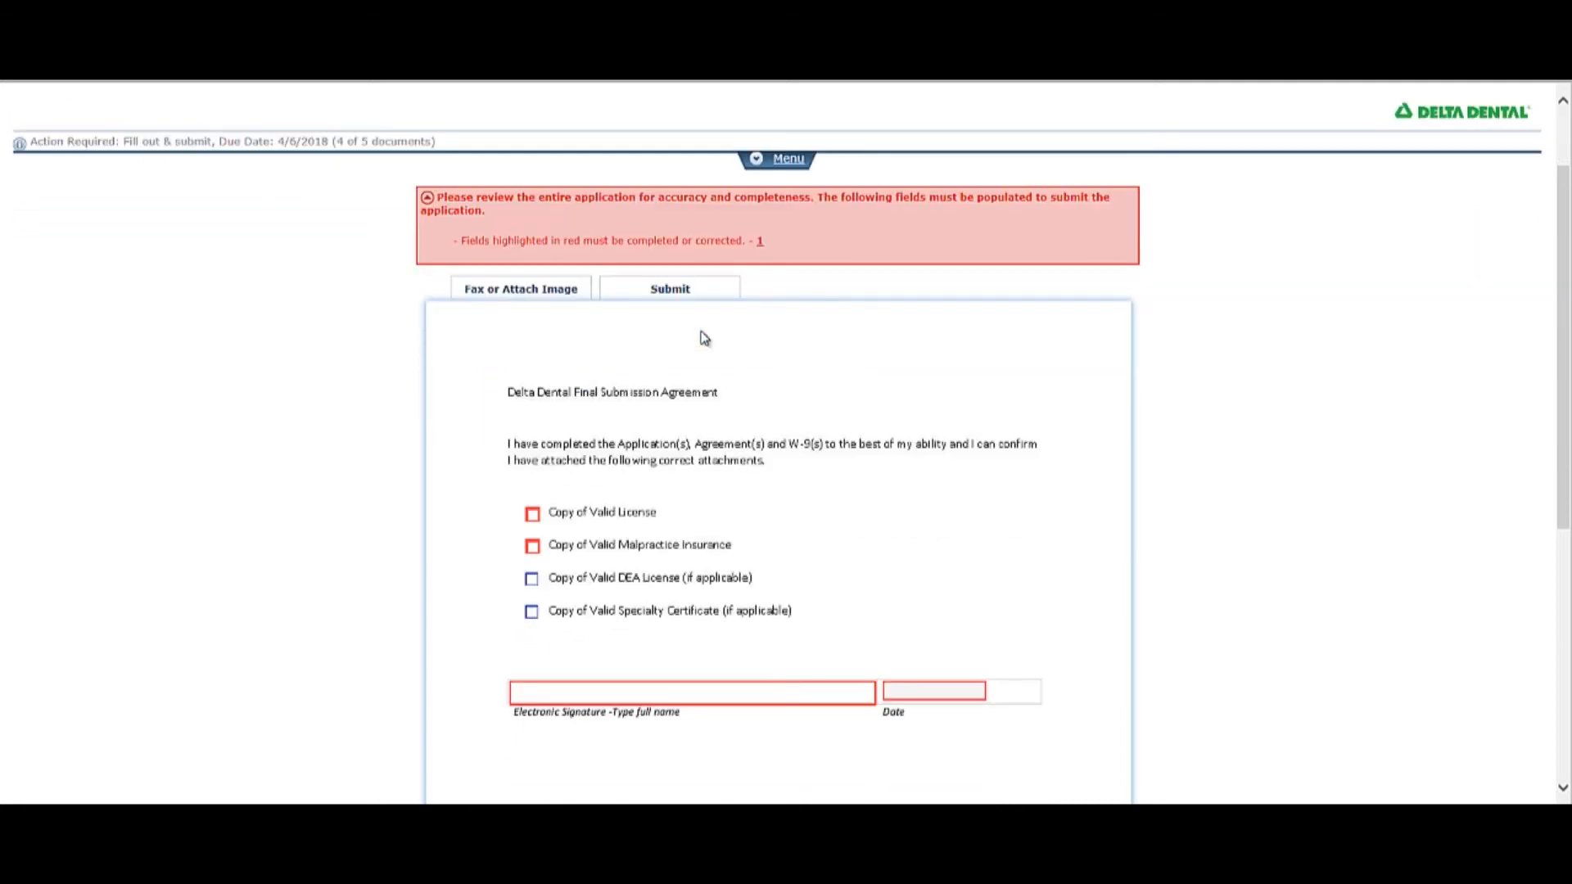
click(533, 515)
click(532, 546)
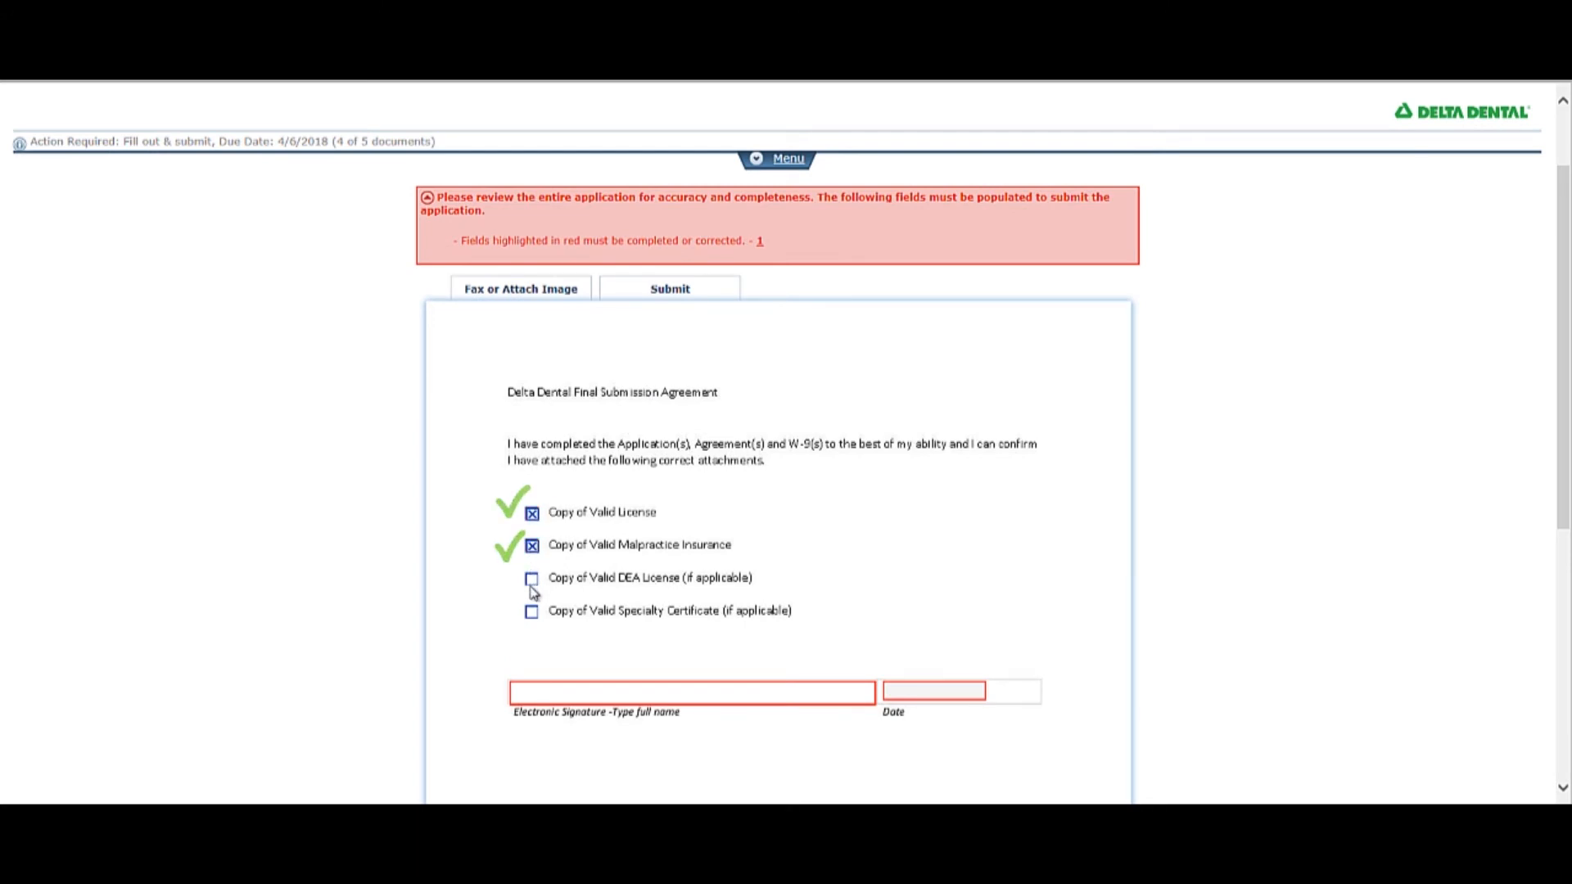
click(524, 293)
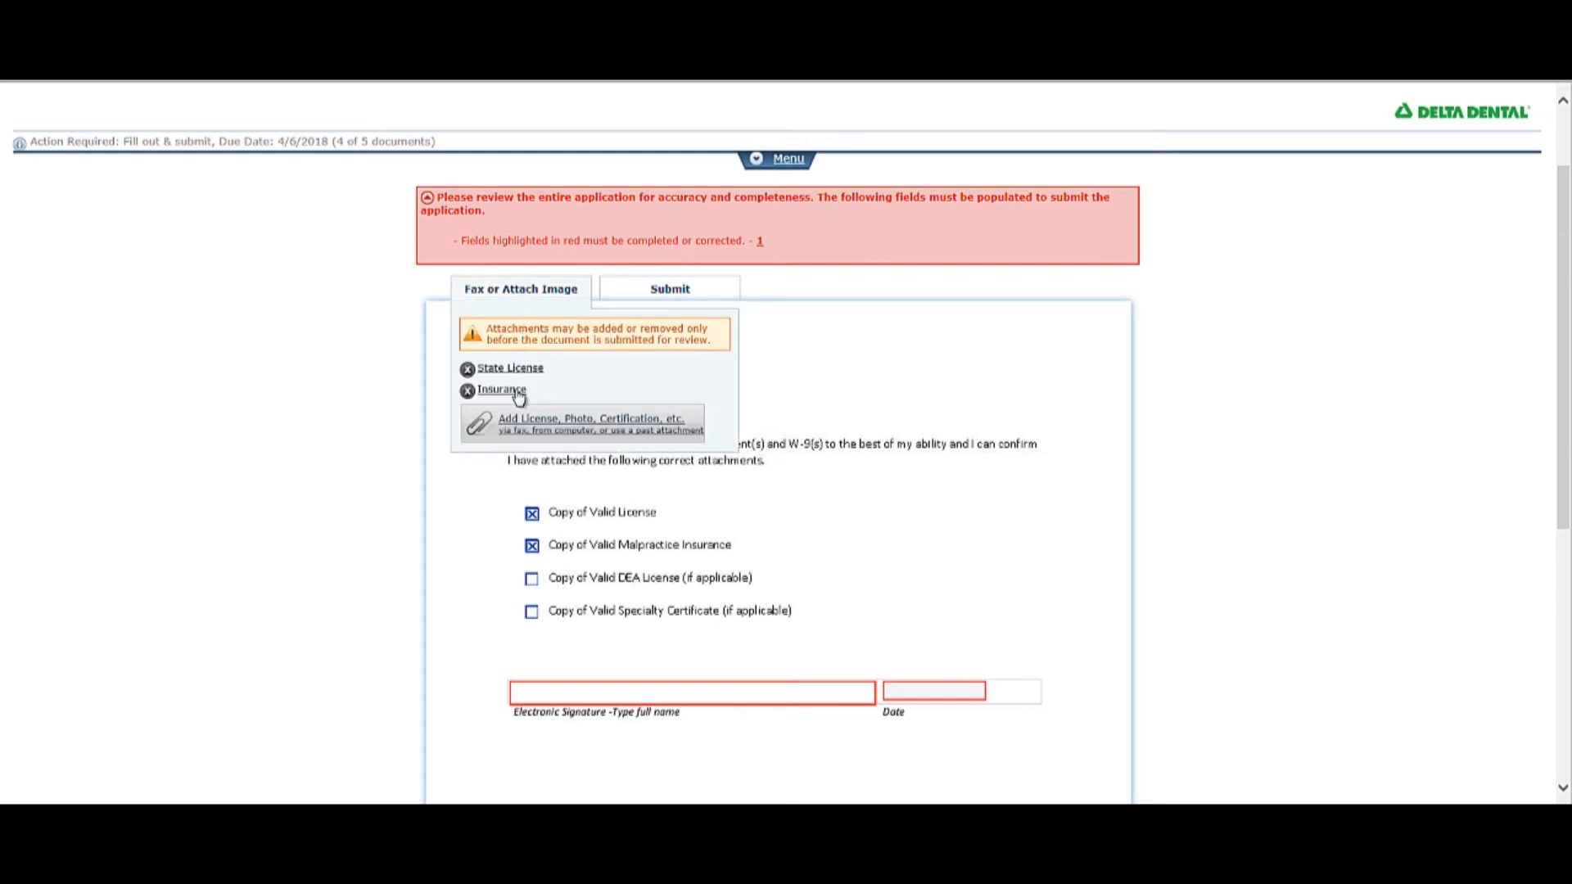
Sign the Final Submission Agreement with the dentist's full name and date it 03/08/2018.
click(576, 690)
text(Anita Flossmore)
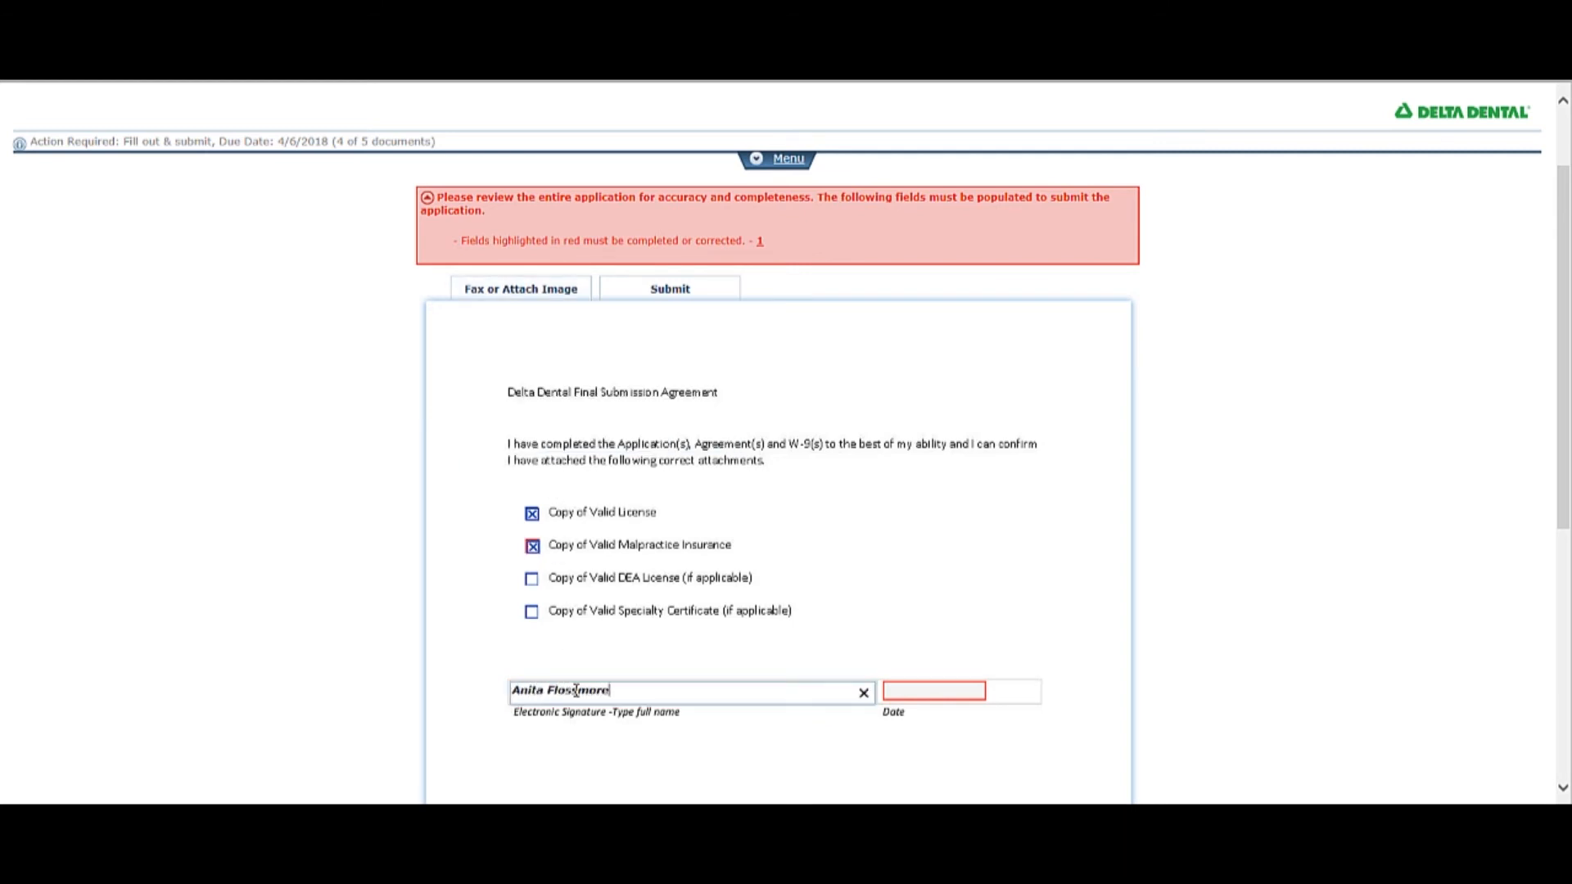
key(Tab)
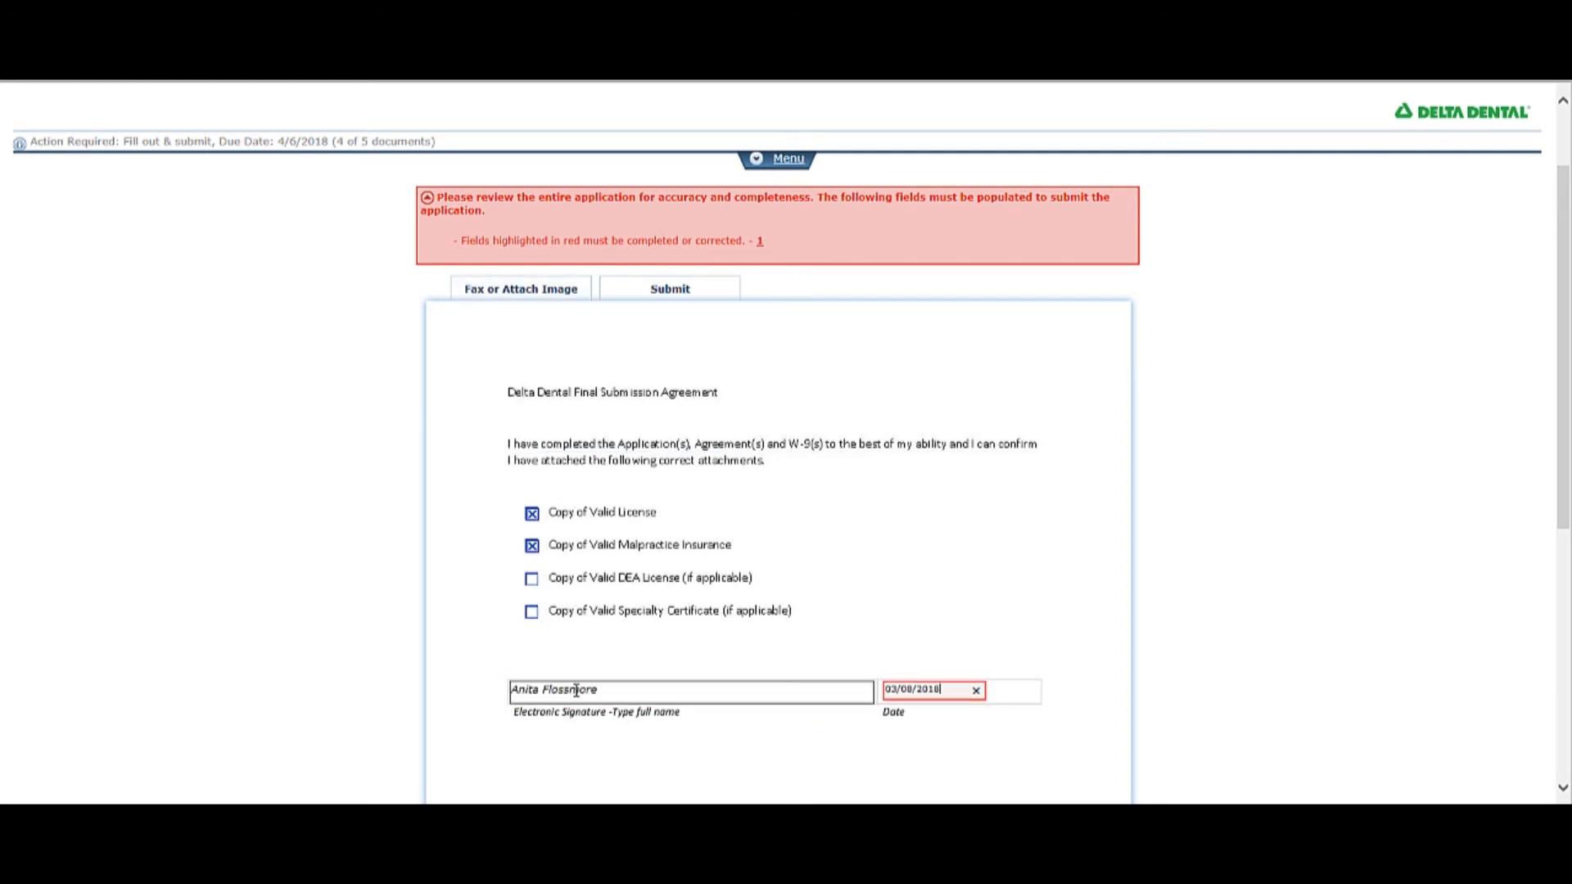
click(769, 646)
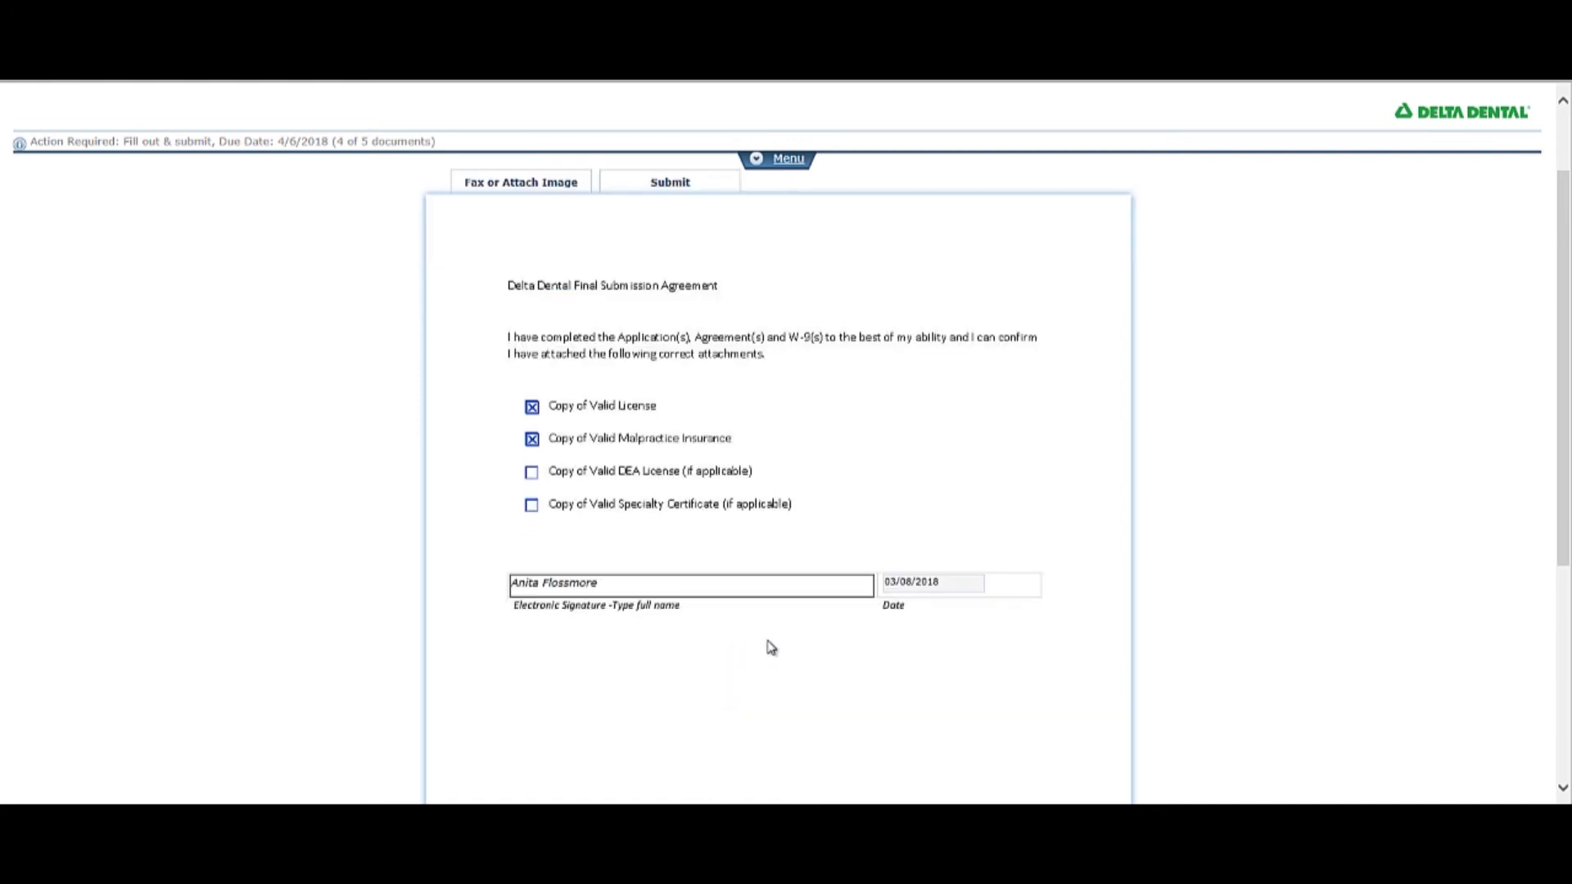
Submit the signed Final Submission Agreement.
scroll(770, 647, down, 1)
scroll(770, 646, down, 3)
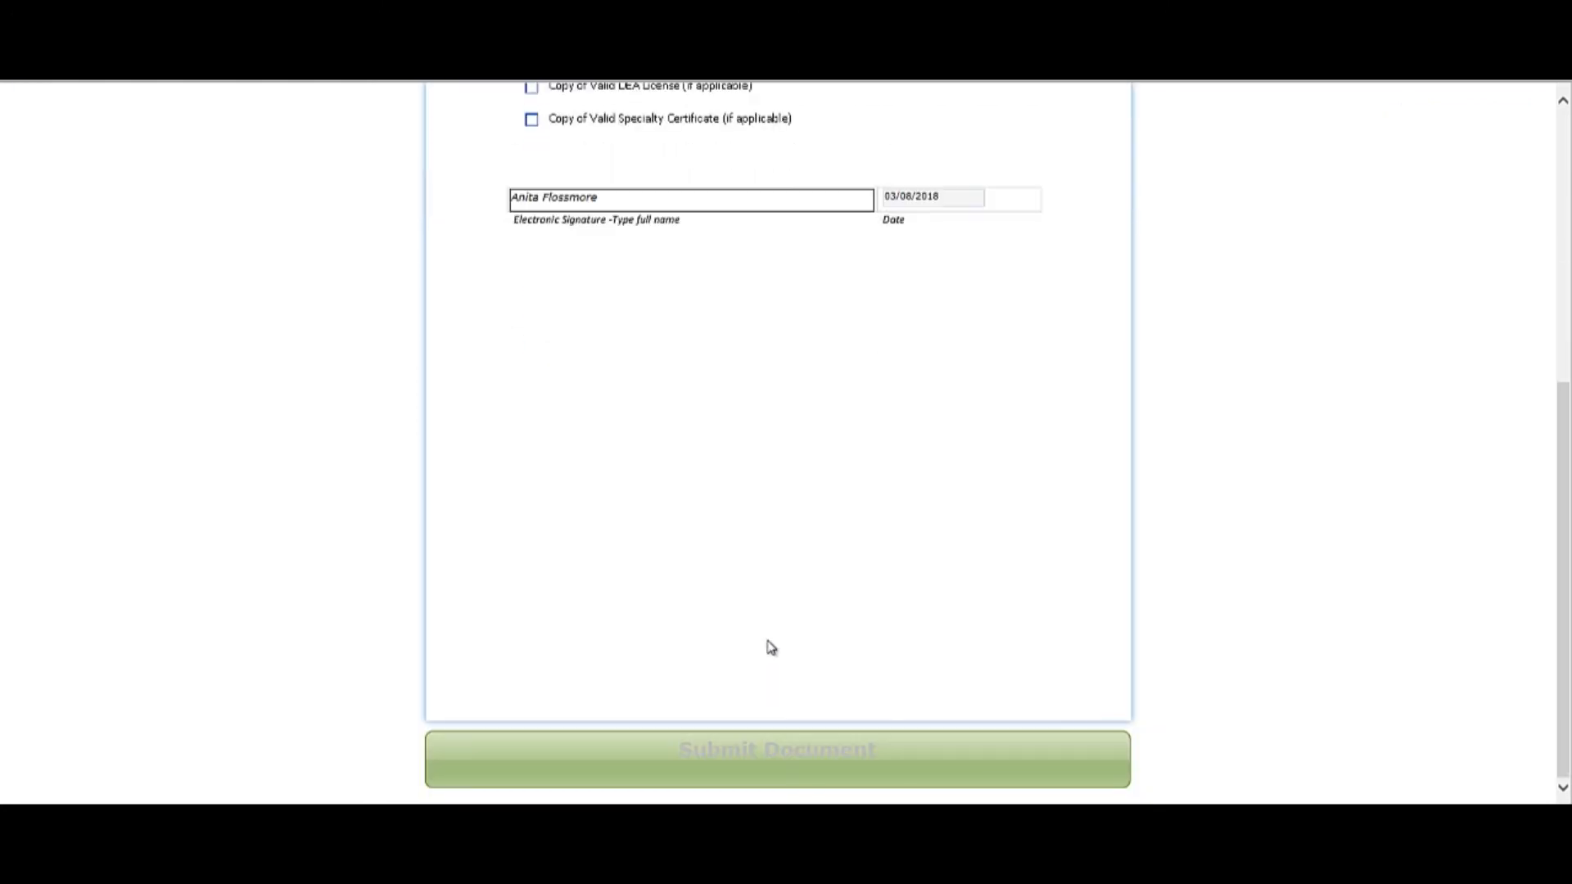
click(775, 761)
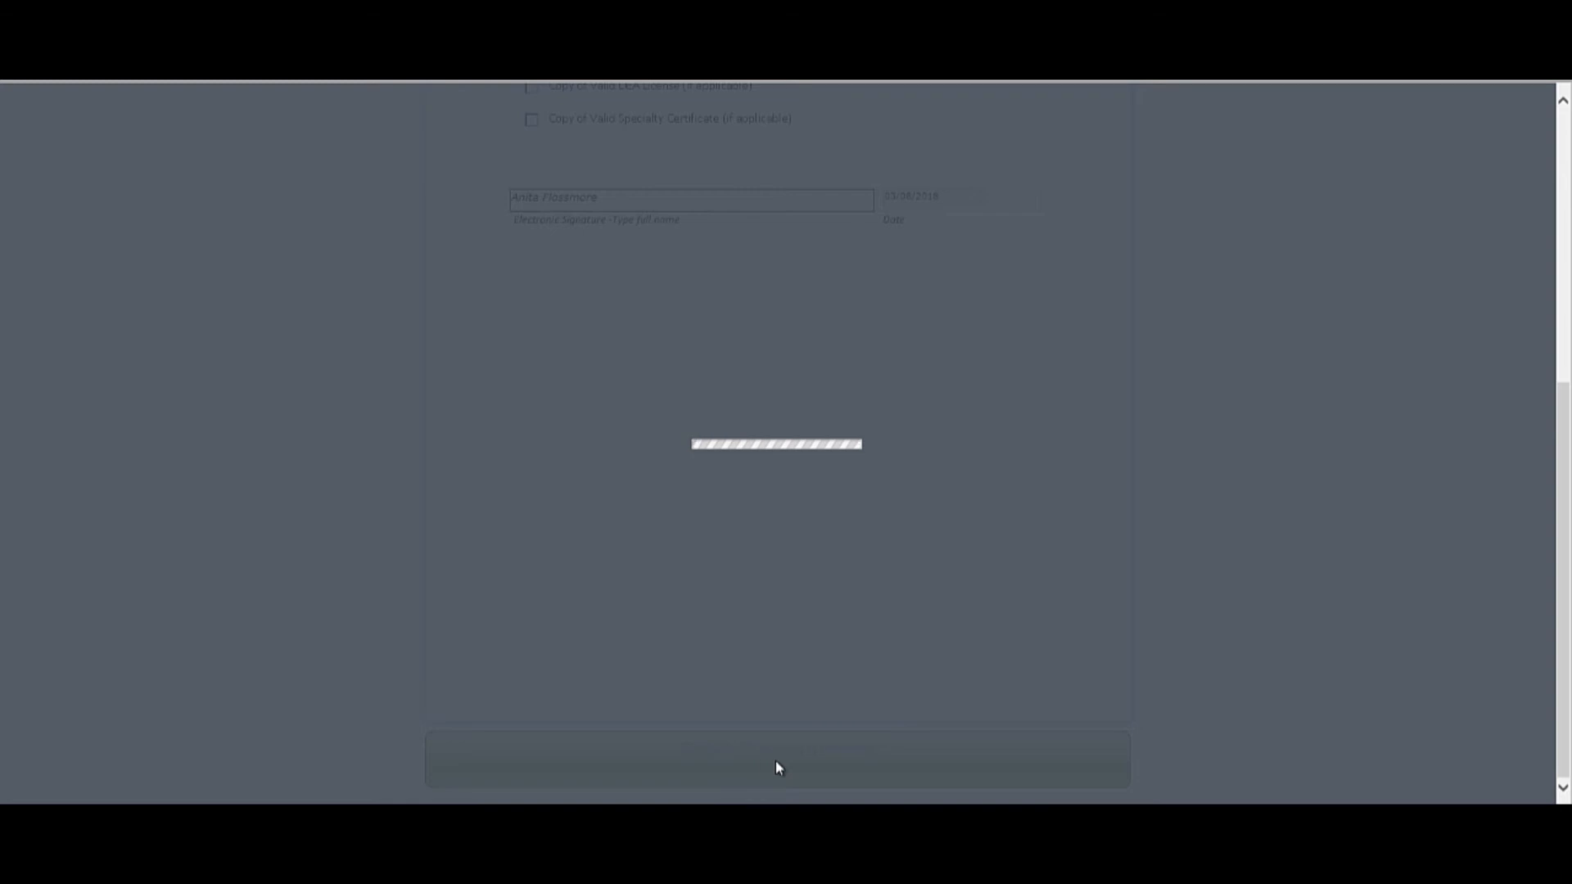